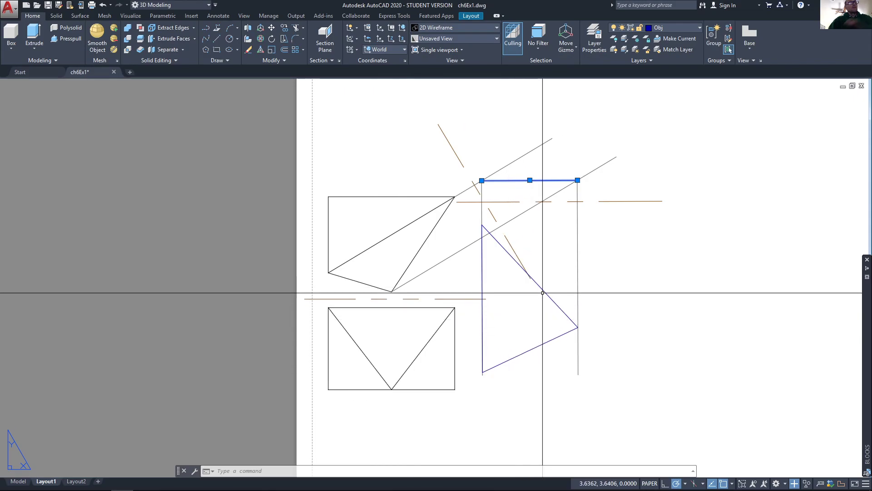
Clear the line selection, switch to model space and set the subobject selection filter to Vertex
{"action": "key", "text": "Escape"}
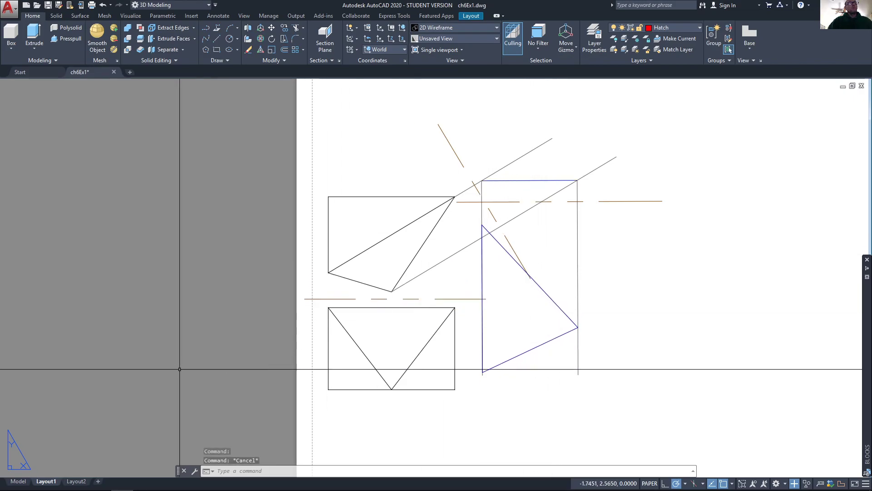
{"action": "left_click", "coordinate": [17, 483]}
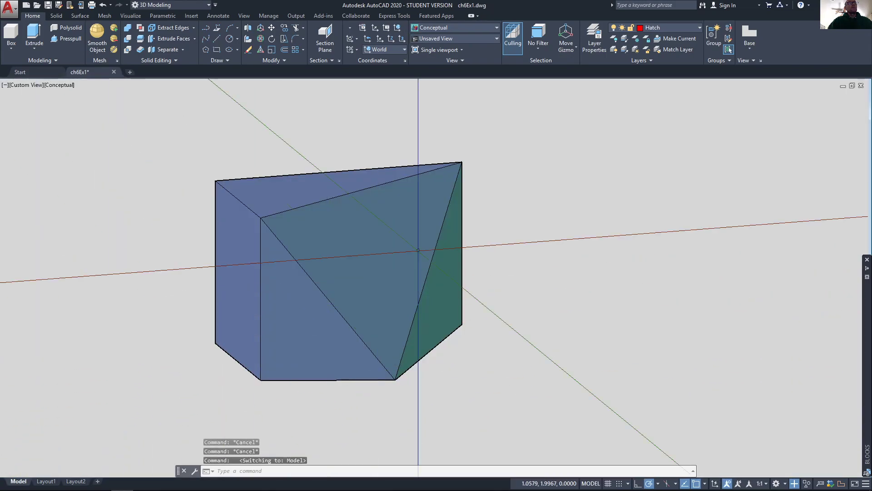
{"action": "left_click", "coordinate": [538, 48]}
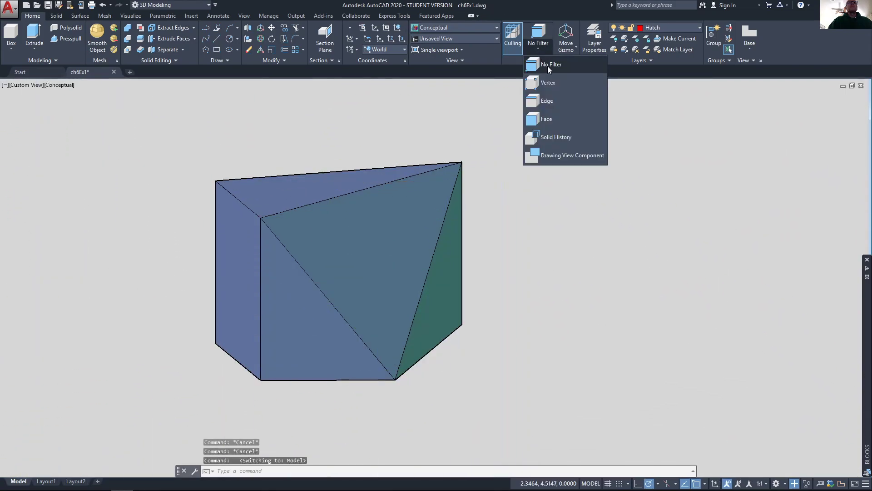
{"action": "left_click", "coordinate": [548, 83]}
Stretch the solid's upper corner vertex straight down to about the midpoint of its vertical edge
{"action": "middle_click_drag", "start_coordinate": [479, 152], "coordinate": [492, 280], "text": "shift"}
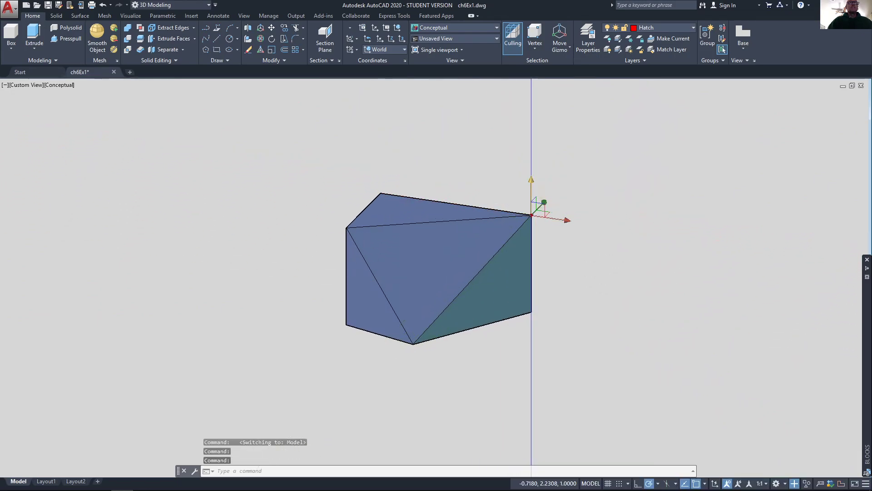
{"action": "left_click", "coordinate": [532, 194]}
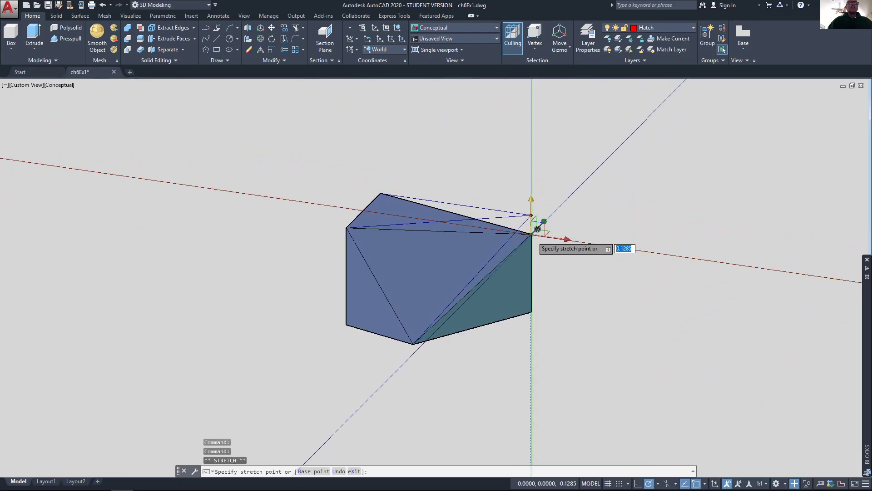
{"action": "left_click", "coordinate": [541, 255]}
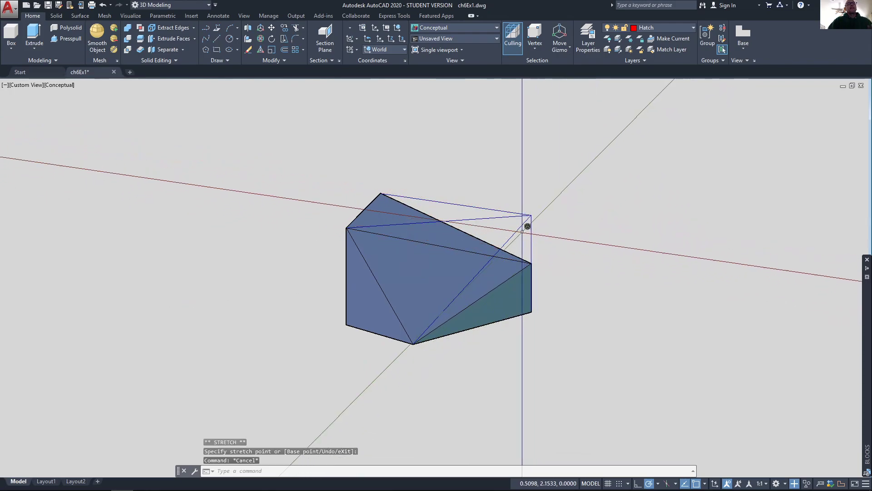
{"action": "left_click", "coordinate": [544, 224]}
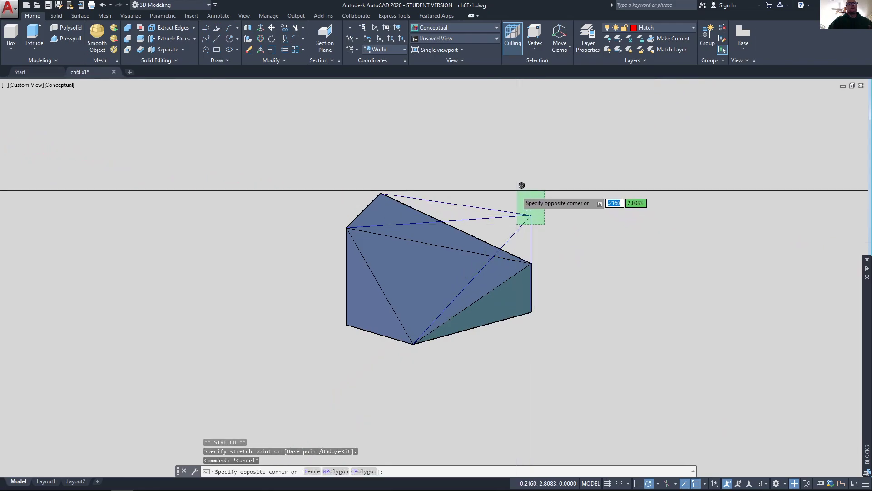
{"action": "left_click", "coordinate": [516, 190]}
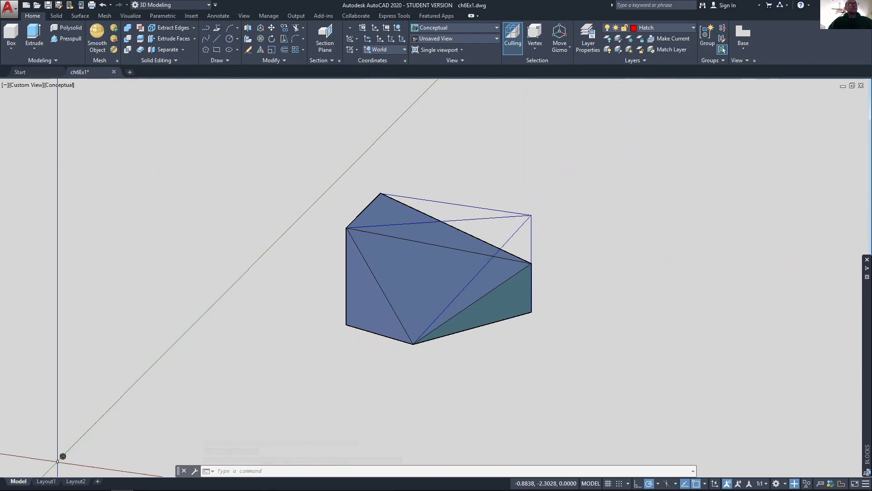
Check the updated views on Layout1, then open Layout2 and delete its viewport
{"action": "left_click", "coordinate": [46, 482]}
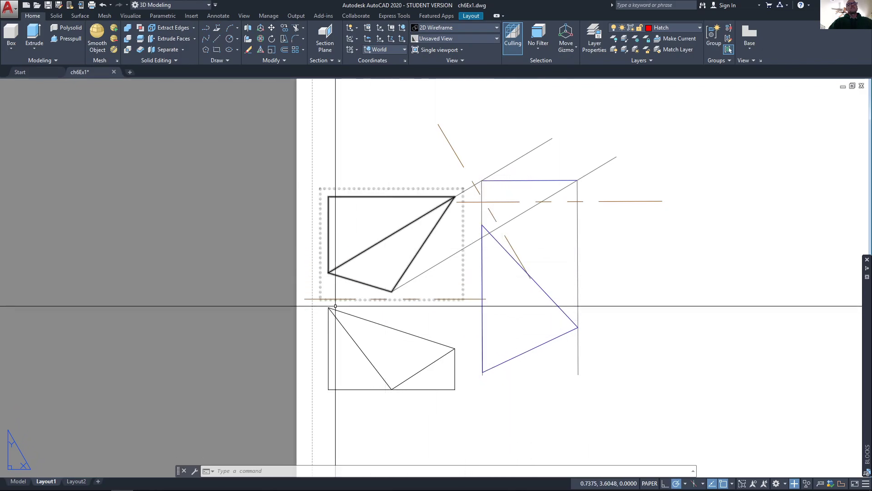
{"action": "left_click", "coordinate": [81, 482]}
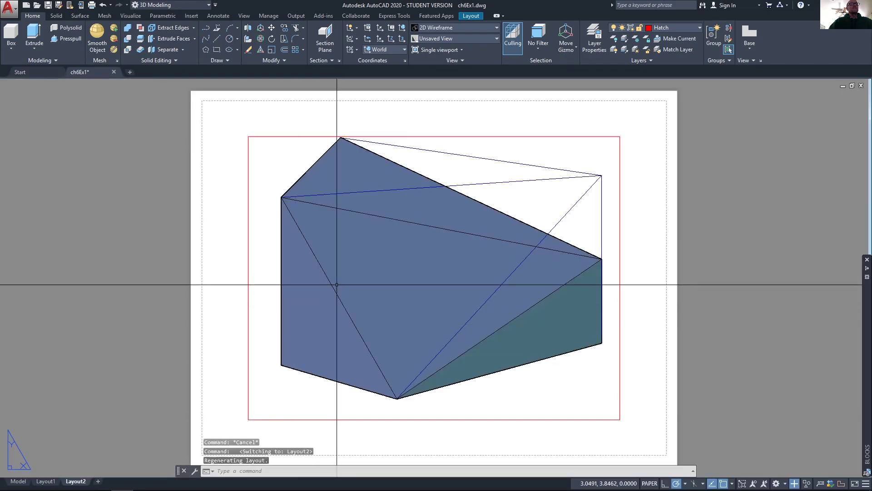
{"action": "left_click", "coordinate": [528, 136]}
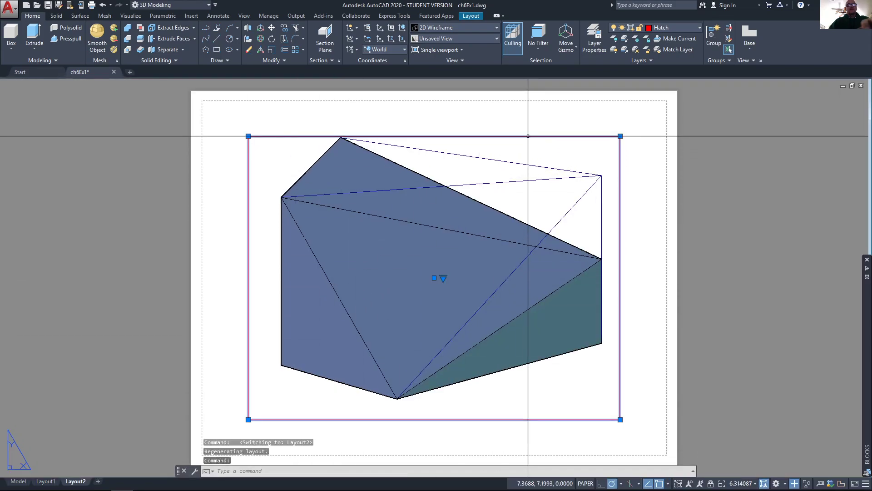
{"action": "key", "text": "Delete"}
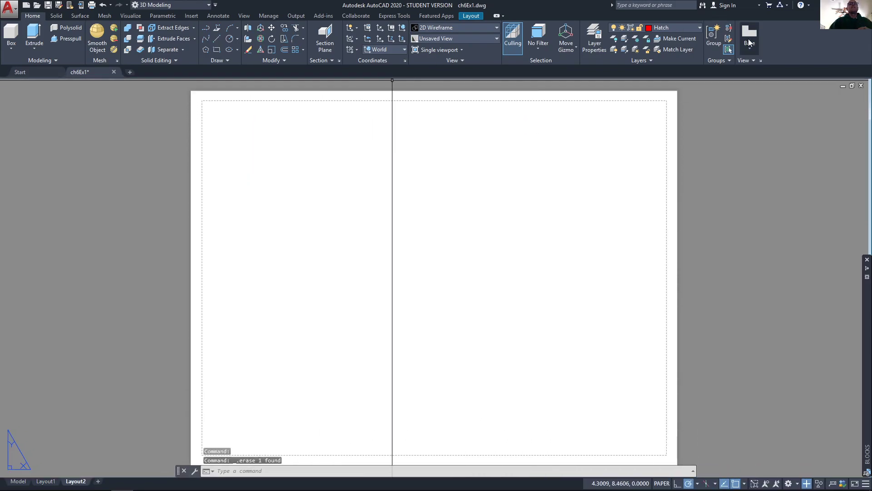
Place a 2:1 front base view from model space near the sheet's lower left, with a projected top view directly above it
{"action": "left_click", "coordinate": [760, 64]}
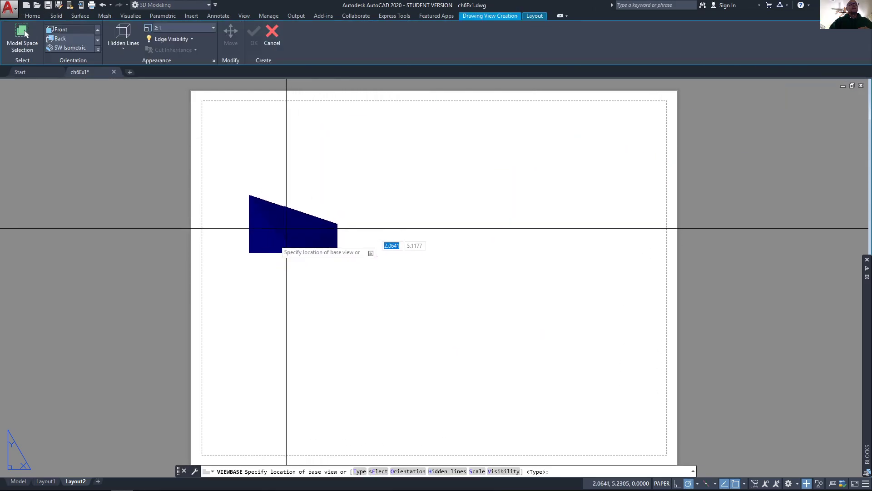
{"action": "left_click", "coordinate": [287, 334]}
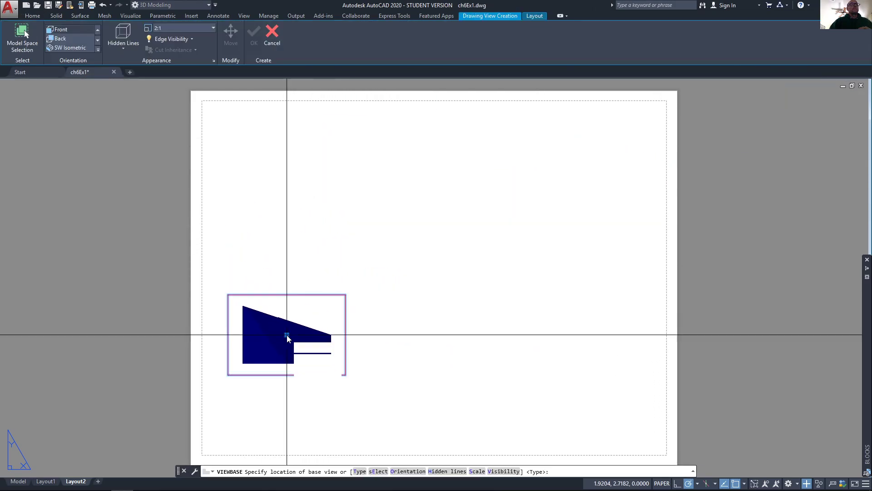
{"action": "key", "text": "Return"}
{"action": "left_click", "coordinate": [292, 221]}
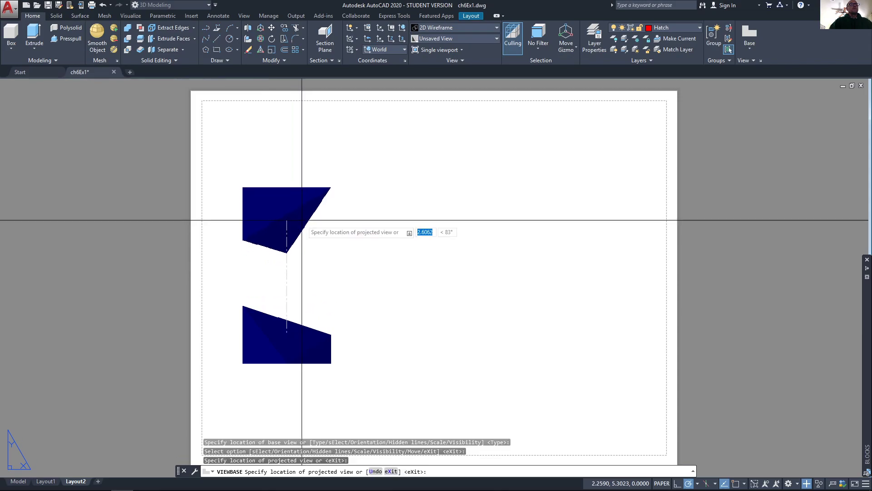
{"action": "key", "text": "Return"}
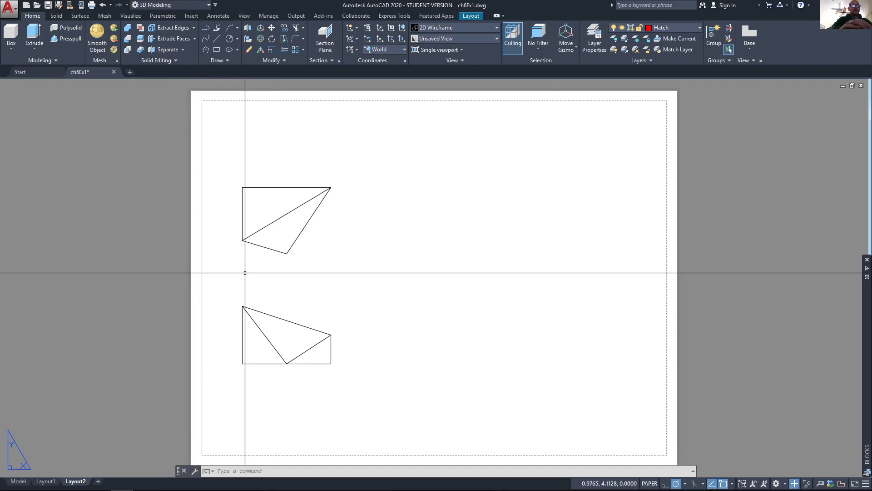
Make the Phantom layer current and draw a line along the diagonal edge of the top view
{"action": "left_click", "coordinate": [696, 28]}
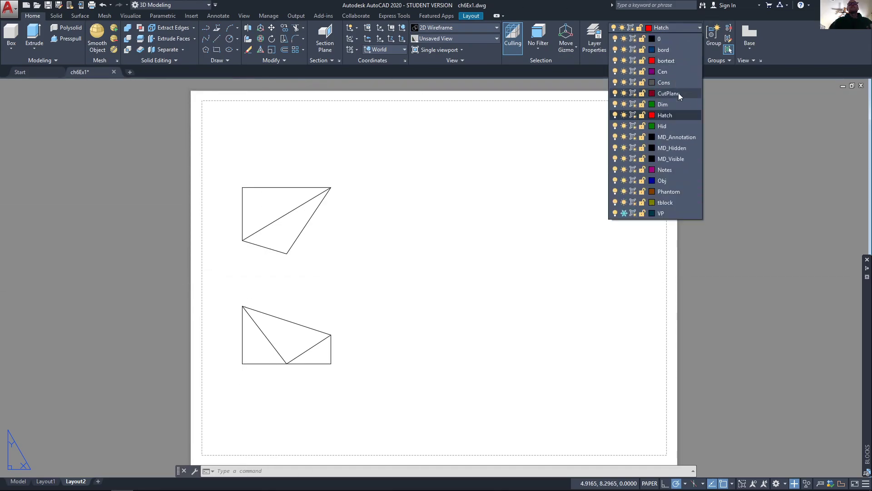
{"action": "left_click", "coordinate": [669, 191]}
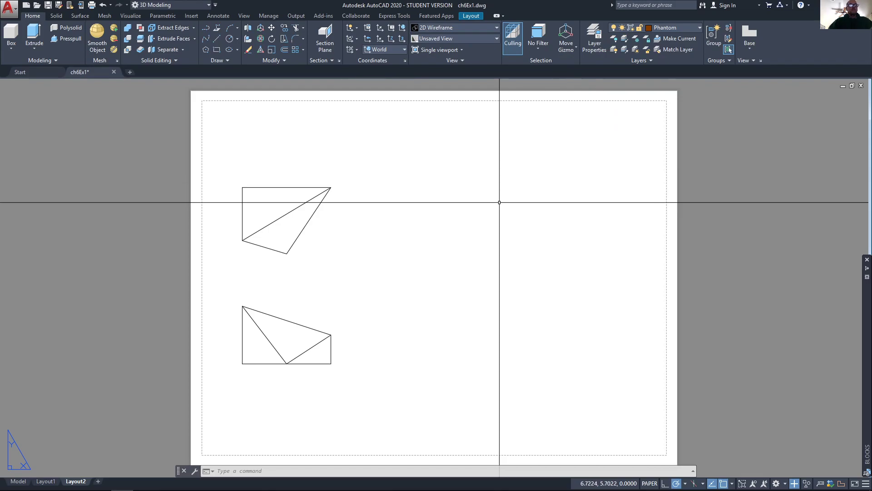
{"action": "type", "text": "l"}
{"action": "key", "text": "Return"}
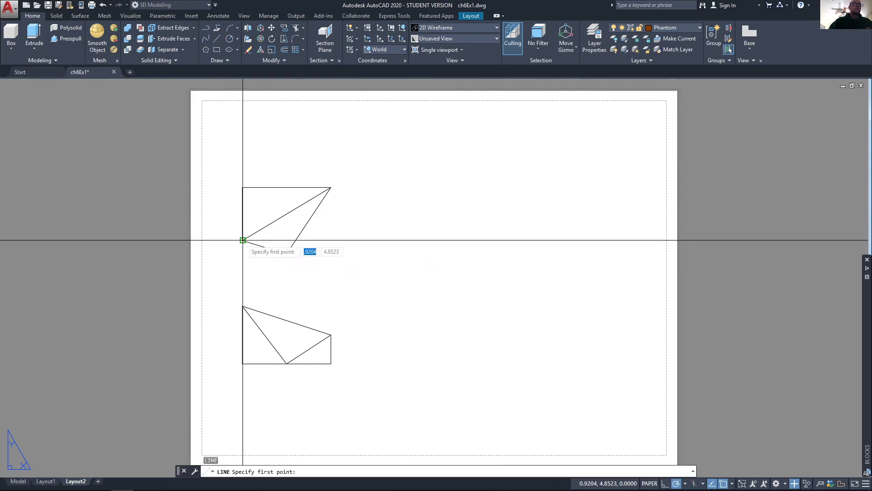
{"action": "left_click", "coordinate": [331, 187]}
{"action": "key", "text": "Return"}
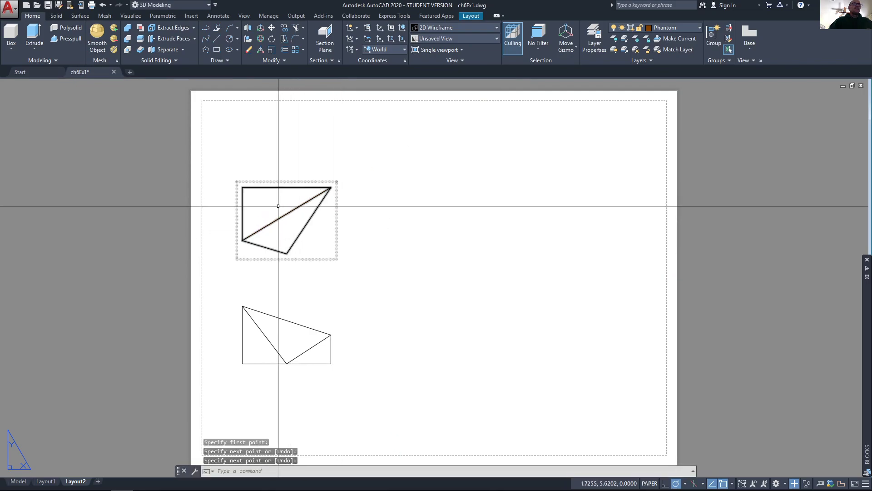
Move the phantom line off the top view into the space below it and lengthen its upper end beyond the view
{"action": "left_click", "coordinate": [286, 214]}
{"action": "left_click_drag", "start_coordinate": [300, 205], "coordinate": [339, 249]}
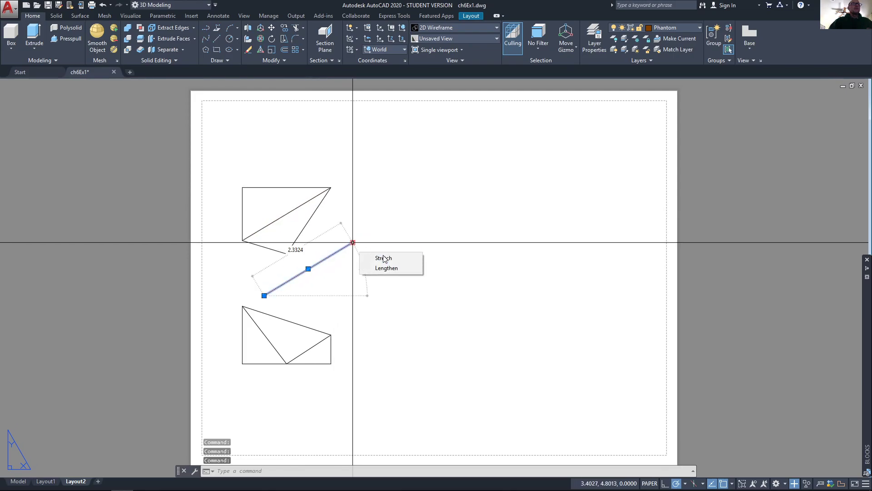
{"action": "left_click", "coordinate": [389, 271]}
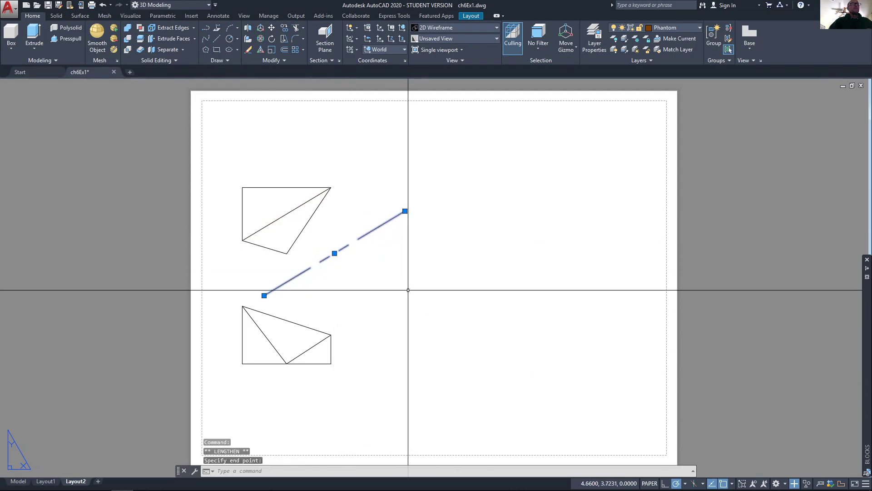
{"action": "key", "text": "Escape"}
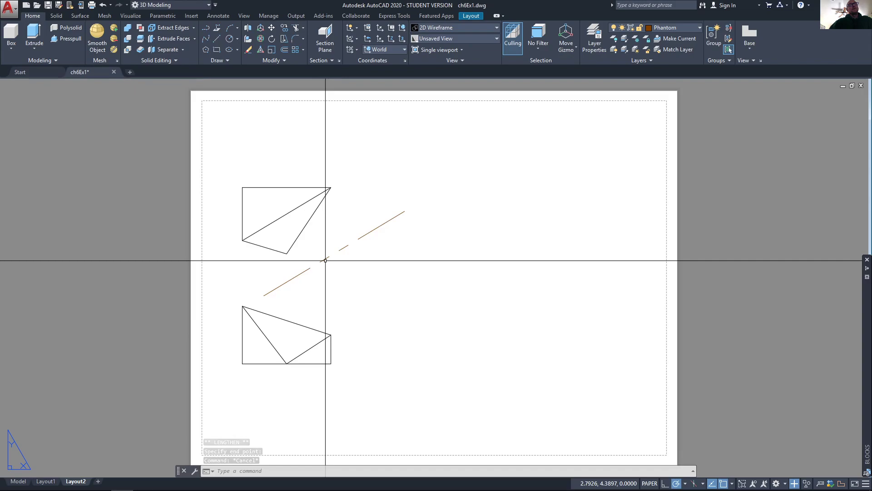
{"action": "left_click", "coordinate": [277, 284]}
{"action": "key", "text": "Escape"}
{"action": "key", "text": "Escape"}
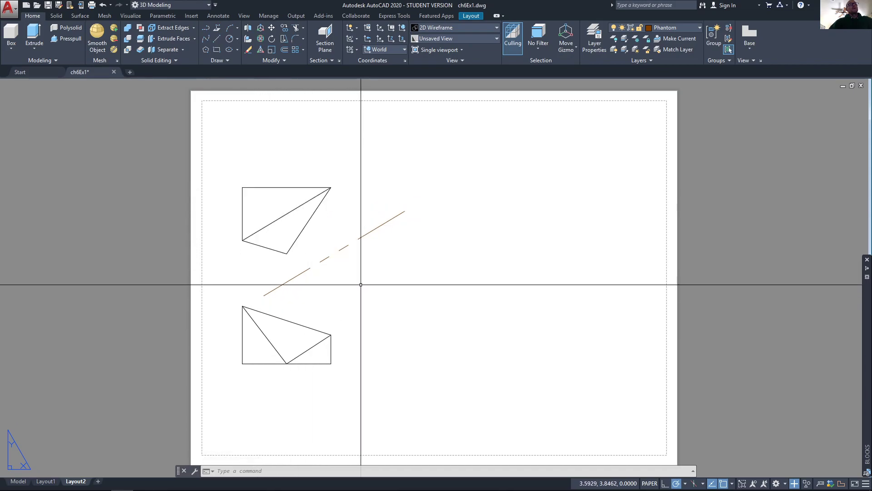
Create full section view A from the top view, cutting along the phantom line end to end, and place the view to its lower right
{"action": "left_click", "coordinate": [327, 189]}
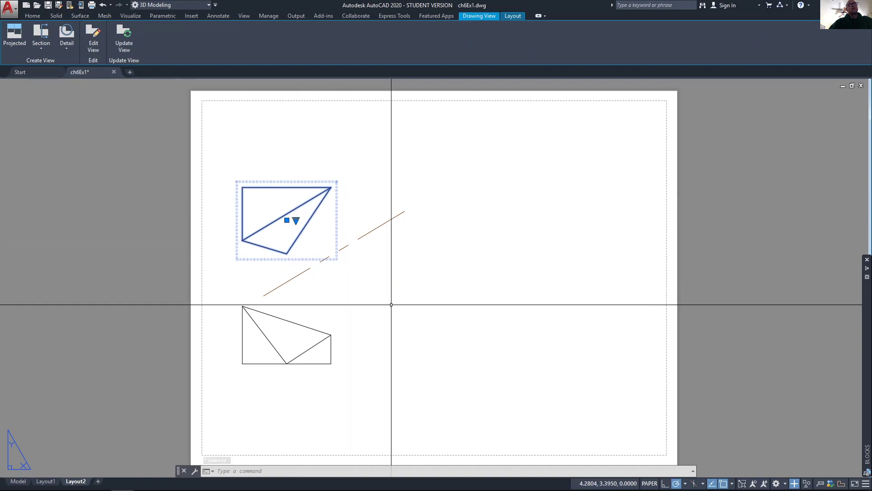
{"action": "left_click", "coordinate": [45, 46]}
{"action": "left_click", "coordinate": [50, 64]}
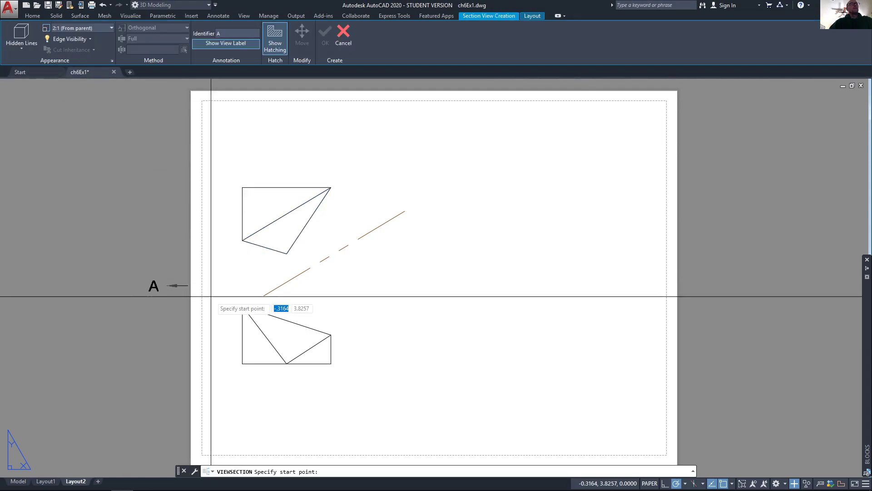
{"action": "left_click", "coordinate": [264, 295]}
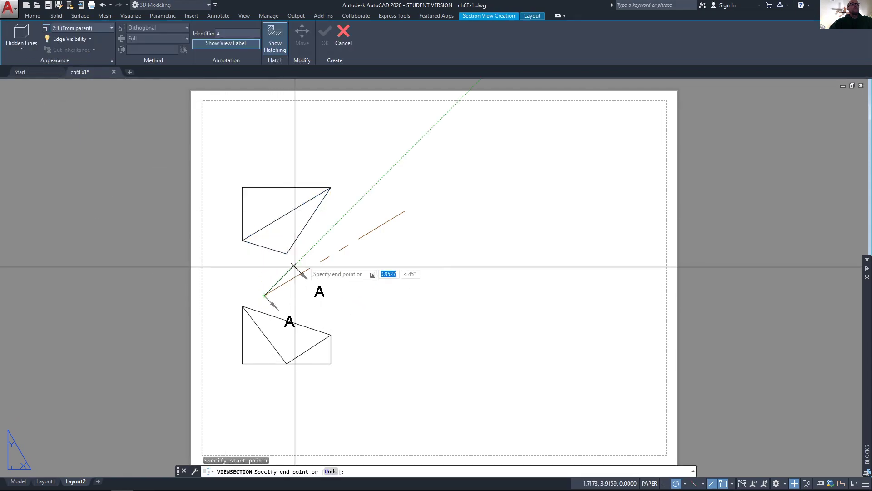
{"action": "left_click", "coordinate": [404, 211]}
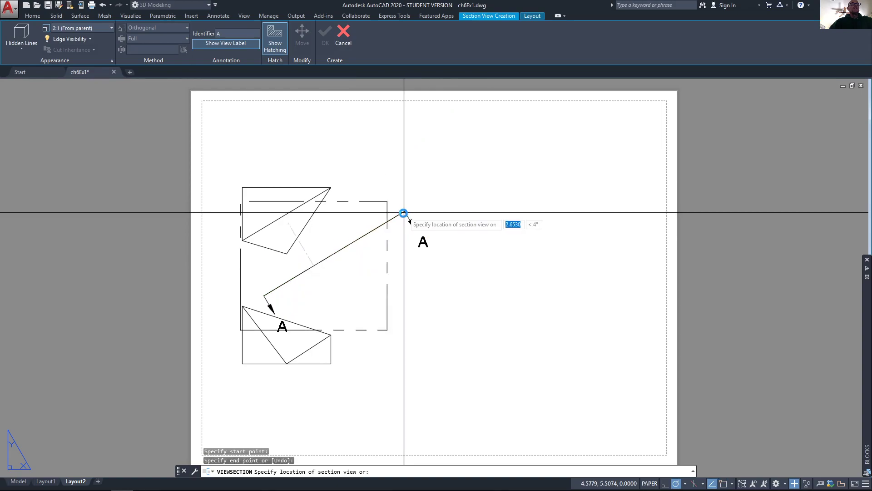
{"action": "left_click", "coordinate": [426, 257]}
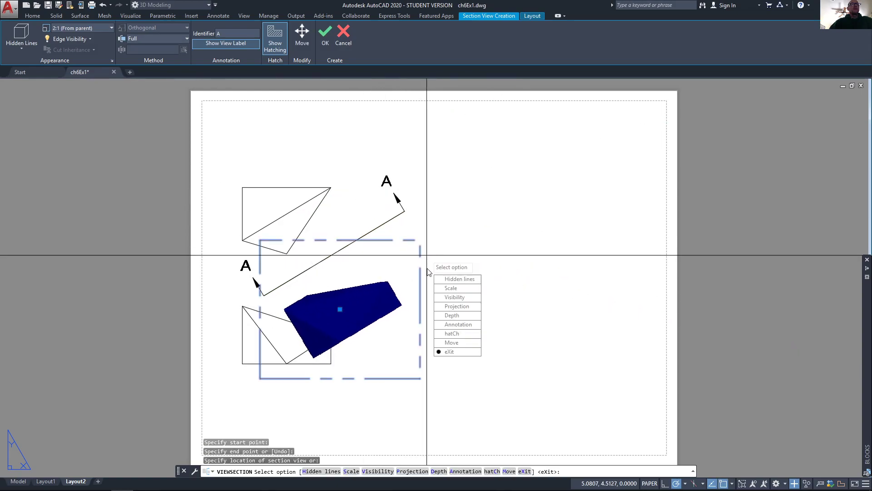
Set the section view to show visible and hidden lines, finish it and delete its "SECTION A-A" label
{"action": "left_click", "coordinate": [457, 279]}
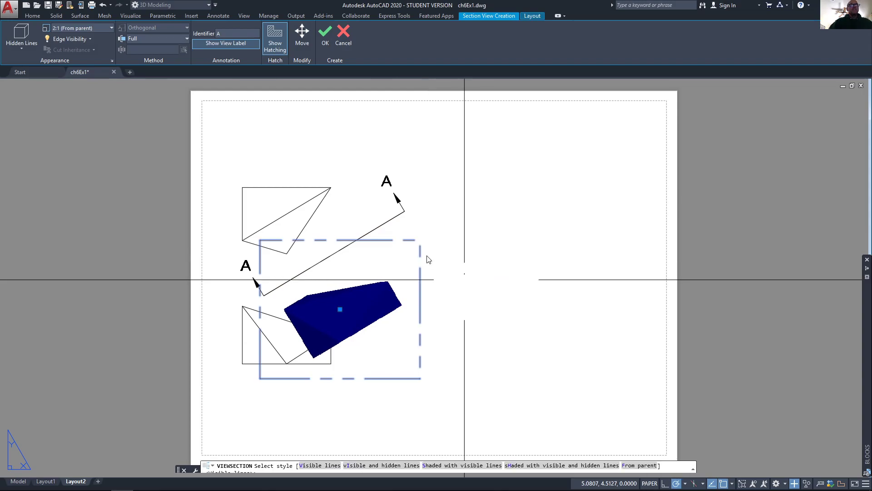
{"action": "left_click", "coordinate": [452, 289]}
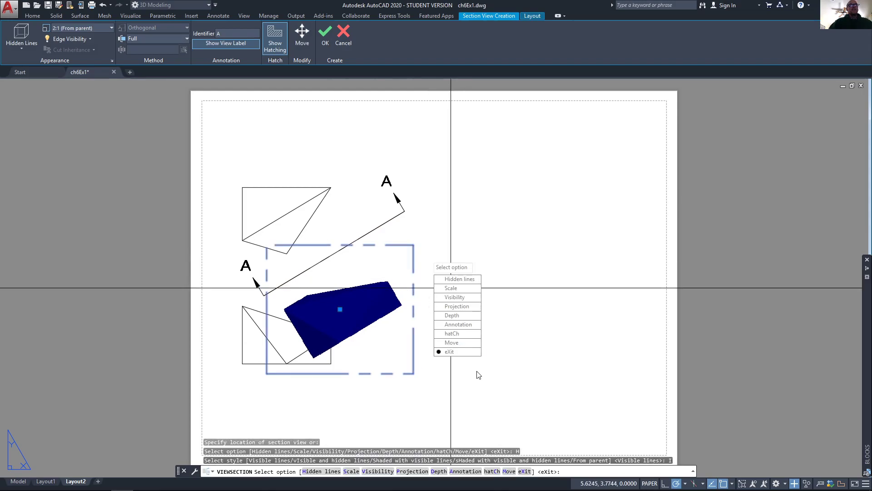
{"action": "left_click", "coordinate": [452, 351]}
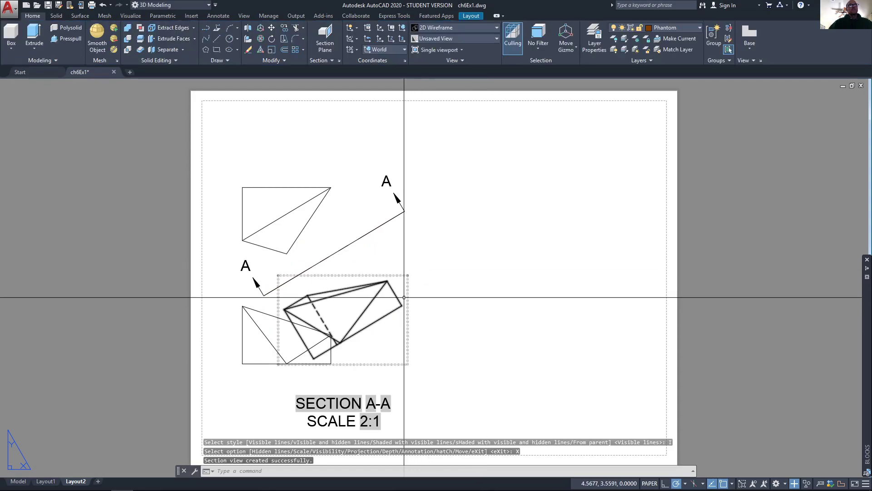
{"action": "left_click", "coordinate": [373, 401]}
{"action": "key", "text": "Delete"}
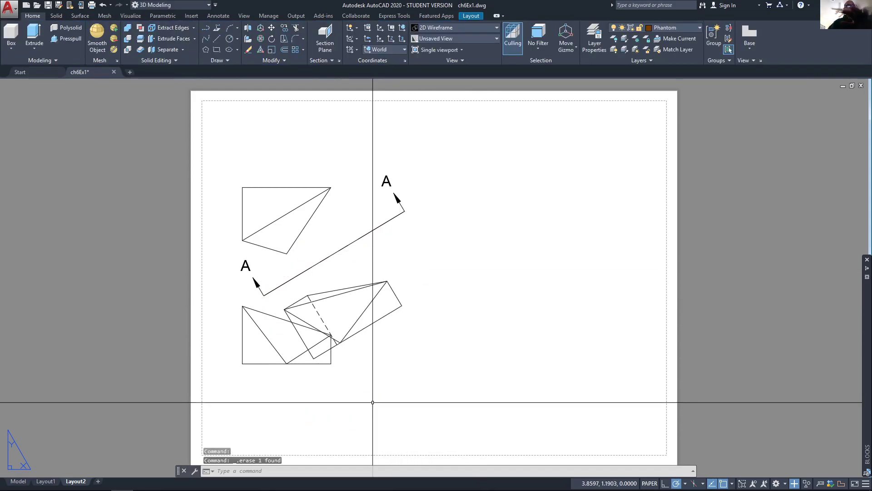
Move the front view straight down about 1.39 units so it clears section view A
{"action": "left_click", "coordinate": [257, 310]}
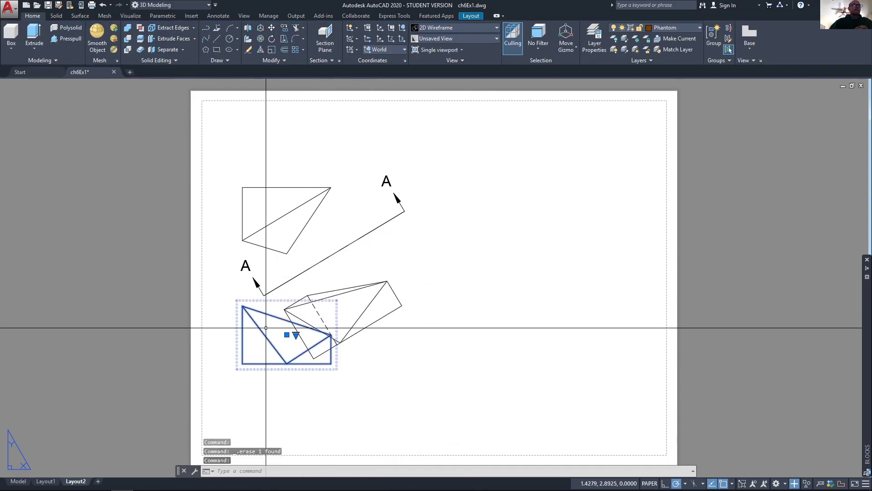
{"action": "left_click", "coordinate": [285, 335]}
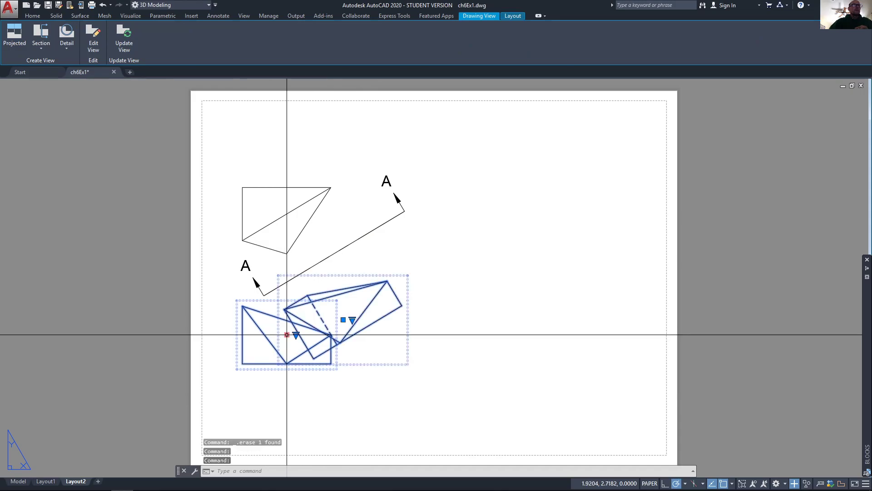
{"action": "key", "text": "Escape"}
{"action": "left_click", "coordinate": [285, 335]}
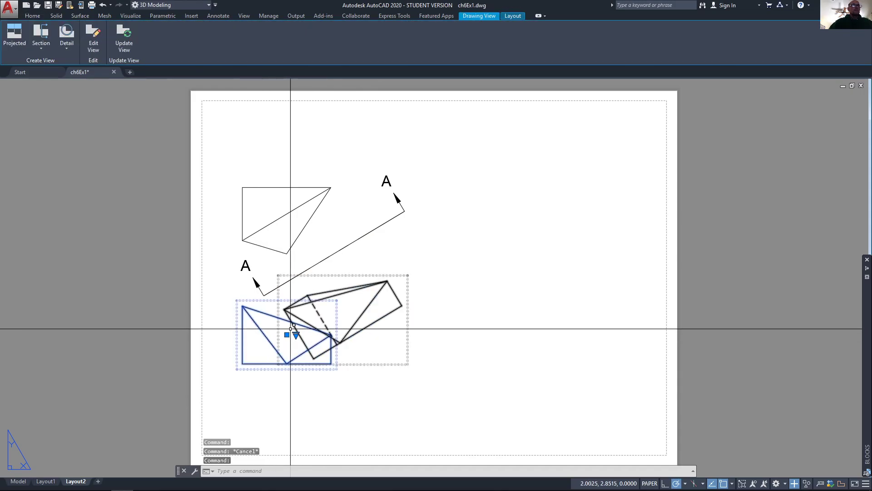
{"action": "left_click", "coordinate": [287, 335]}
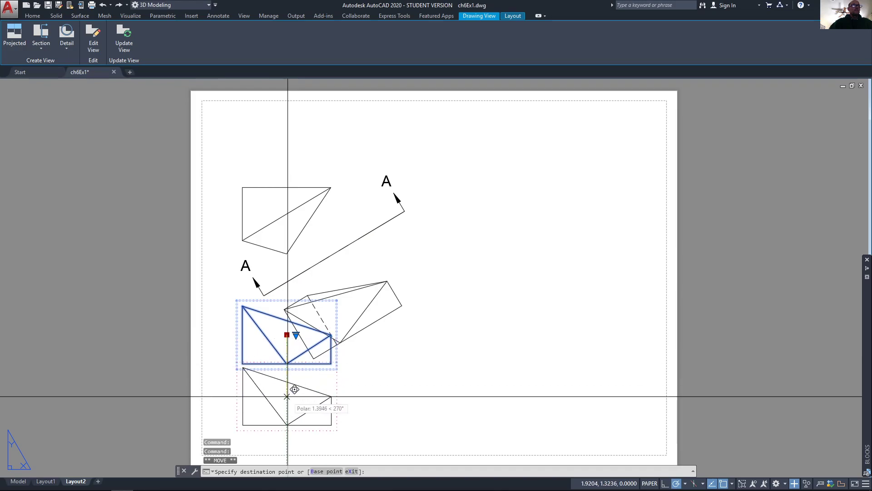
{"action": "key", "text": "Escape"}
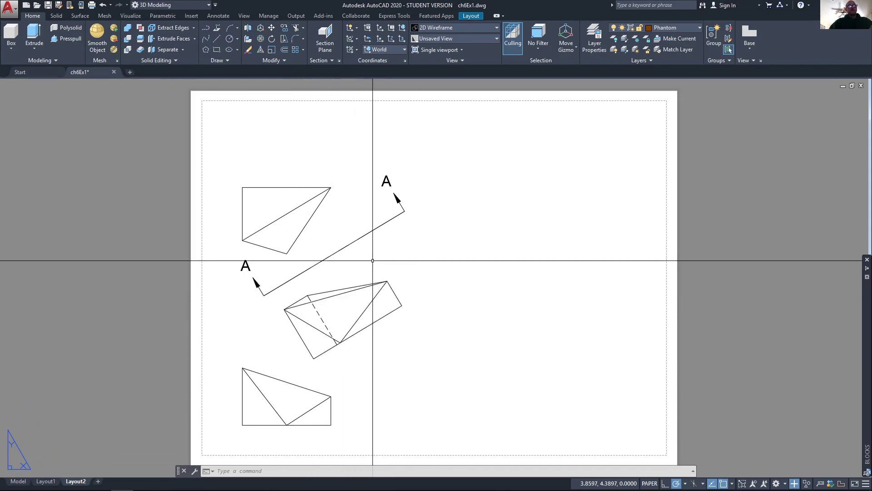
Draw a short line from the open space above section view A perpendicular to the view's long diagonal edge
{"action": "type", "text": "l"}
{"action": "key", "text": "Return"}
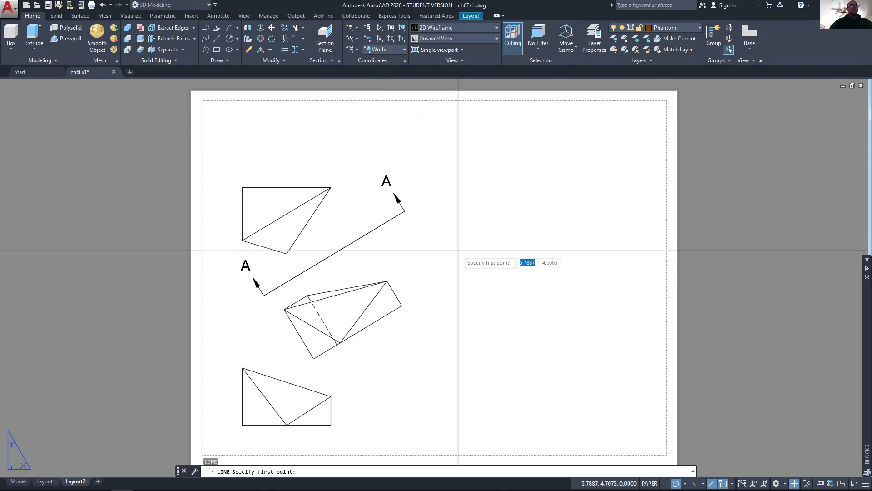
{"action": "scroll", "coordinate": [323, 279], "scroll_direction": "up", "scroll_amount": 8}
{"action": "left_click", "coordinate": [328, 272]}
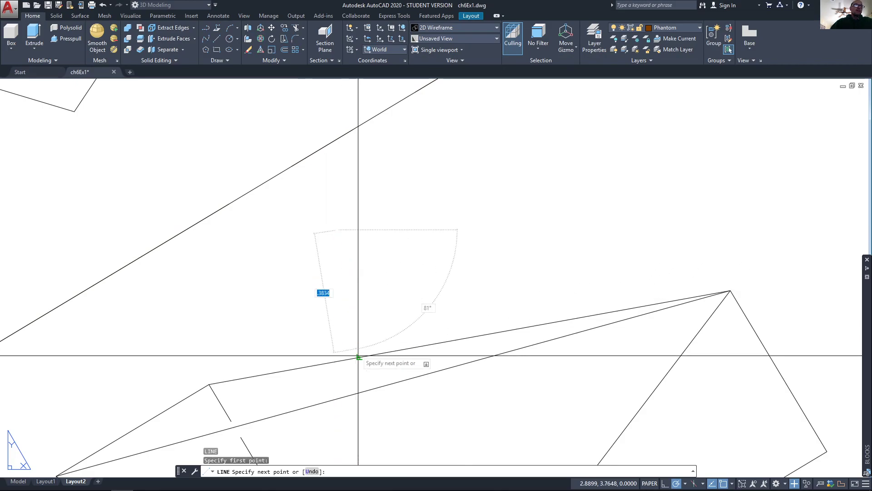
{"action": "left_click", "coordinate": [374, 388]}
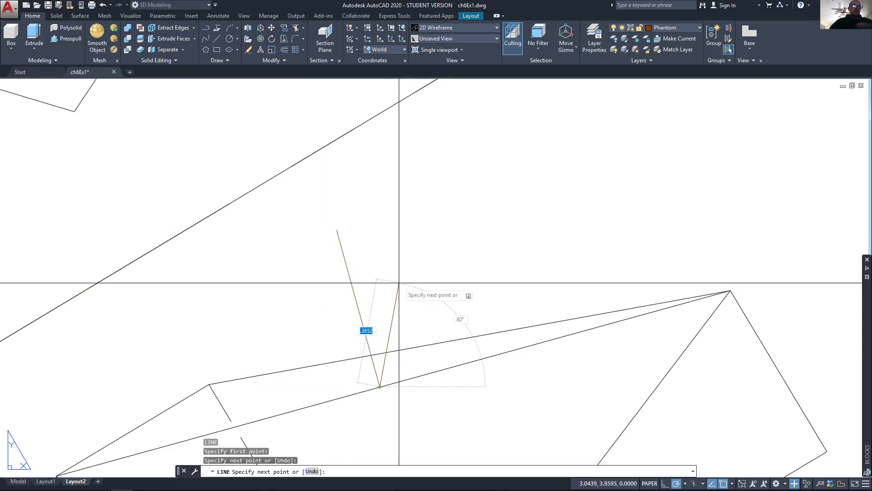
{"action": "key", "text": "Return"}
Move the short phantom line to the right of section view A and lengthen its lower end past the view
{"action": "left_click", "coordinate": [354, 291]}
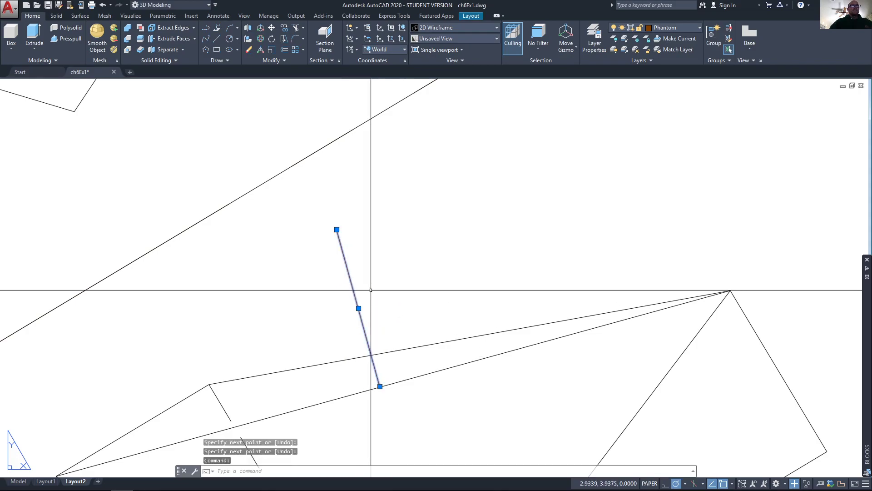
{"action": "scroll", "coordinate": [432, 309], "scroll_direction": "down", "scroll_amount": 10}
{"action": "scroll", "coordinate": [425, 308], "scroll_direction": "up", "scroll_amount": 4}
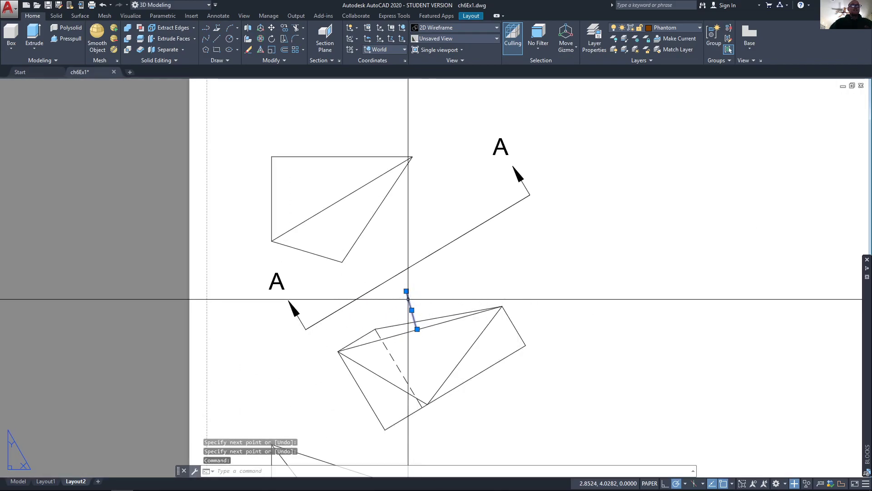
{"action": "left_click_drag", "start_coordinate": [408, 299], "coordinate": [509, 294]}
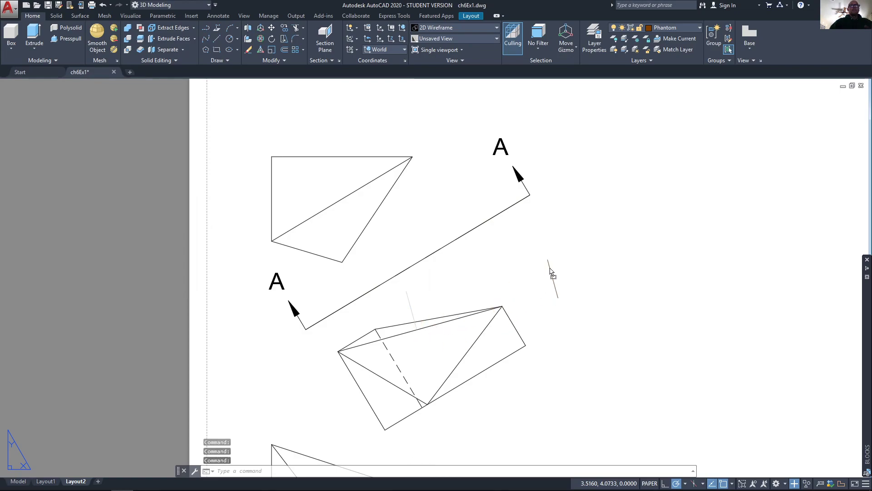
{"action": "left_click_drag", "start_coordinate": [528, 245], "coordinate": [528, 247]}
{"action": "left_click", "coordinate": [570, 299]}
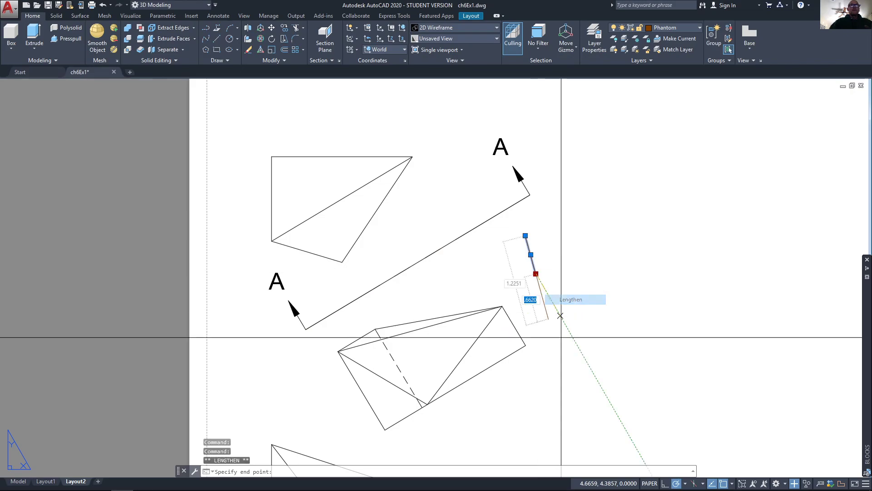
{"action": "left_click", "coordinate": [574, 417]}
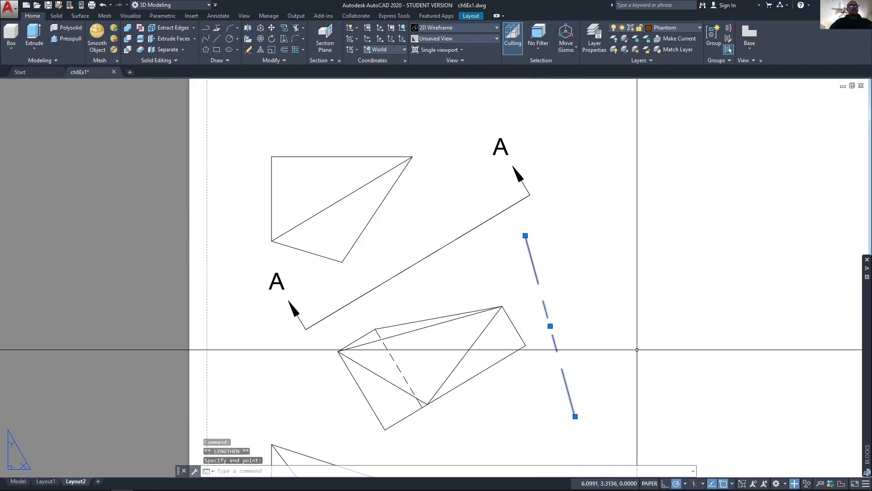
Create full section view B from section view A, cutting along the new phantom line end to end, and place it to the right
{"action": "left_click", "coordinate": [439, 323]}
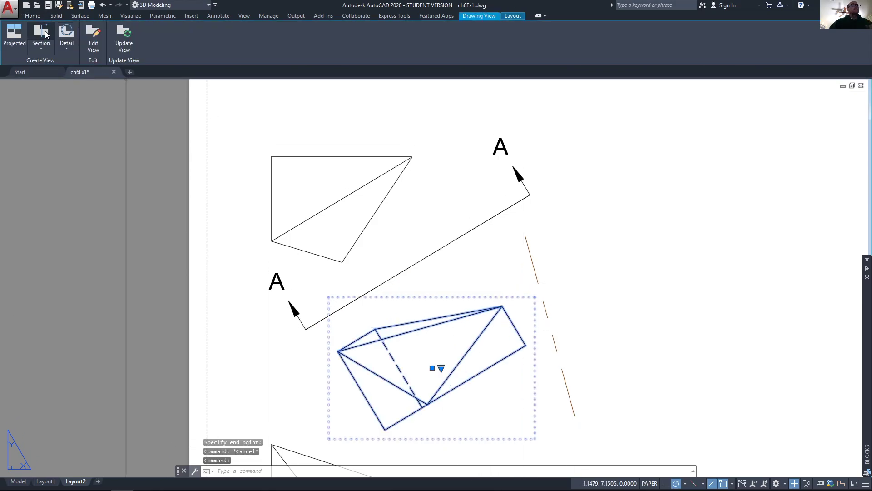
{"action": "left_click", "coordinate": [41, 46]}
{"action": "left_click", "coordinate": [50, 64]}
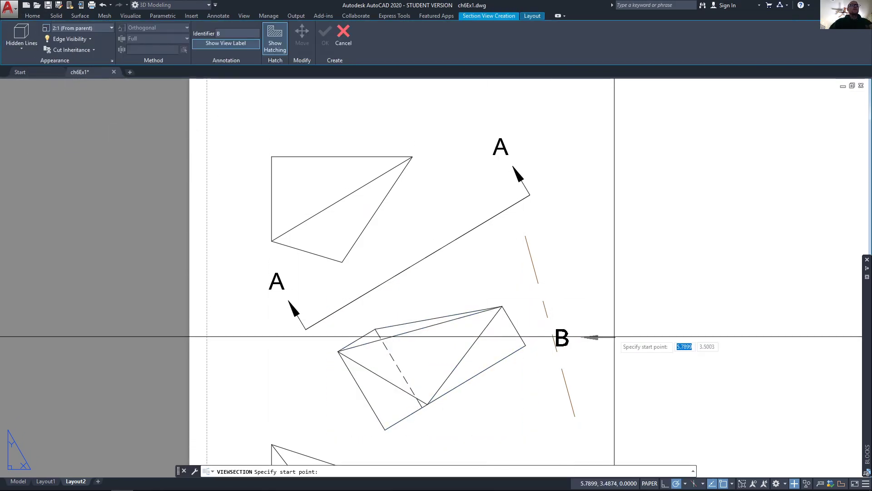
{"action": "left_click", "coordinate": [525, 235]}
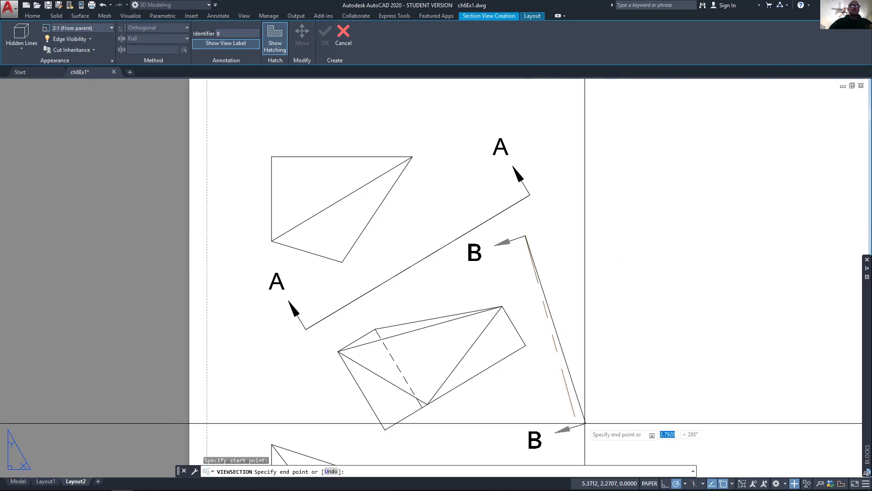
{"action": "left_click", "coordinate": [575, 416]}
{"action": "key", "text": "Return"}
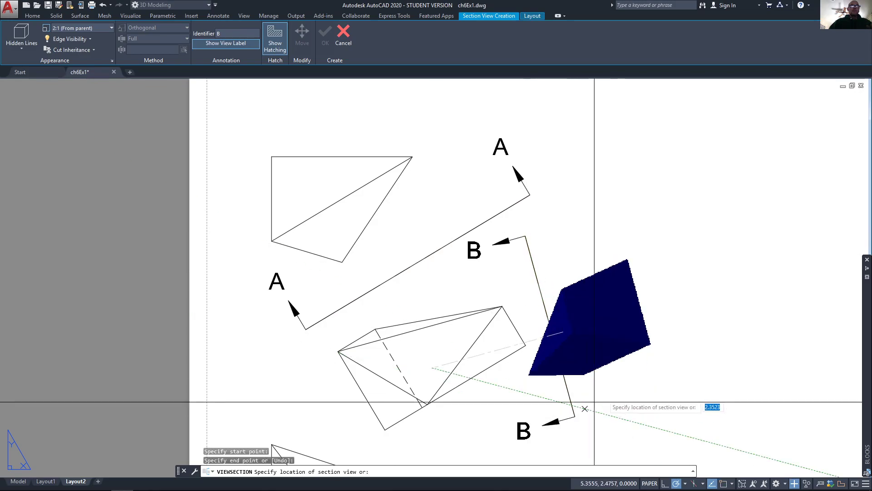
{"action": "left_click", "coordinate": [650, 349]}
Finish section view B and delete its section label
{"action": "key", "text": "Return"}
{"action": "left_click", "coordinate": [657, 418]}
{"action": "key", "text": "Delete"}
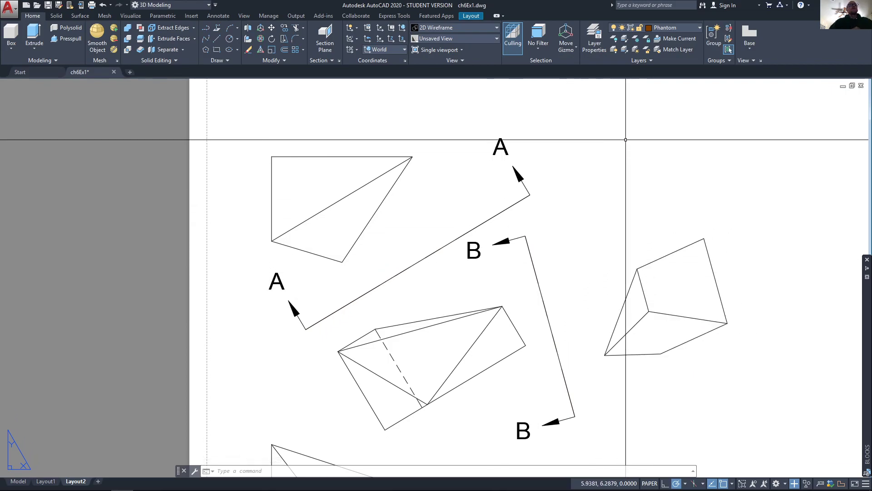
Make the Cons layer current and draw a line from section view A's upper-right corner perpendicular to cutting line B-B
{"action": "left_click", "coordinate": [690, 27]}
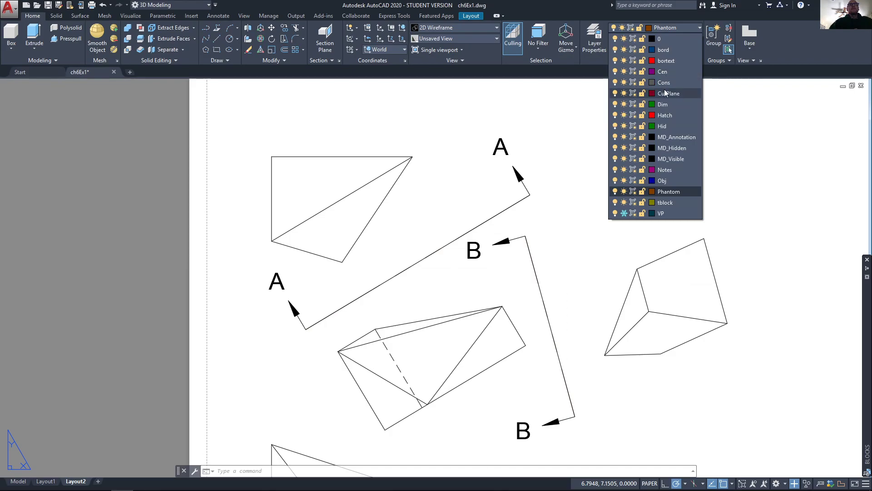
{"action": "left_click", "coordinate": [668, 83]}
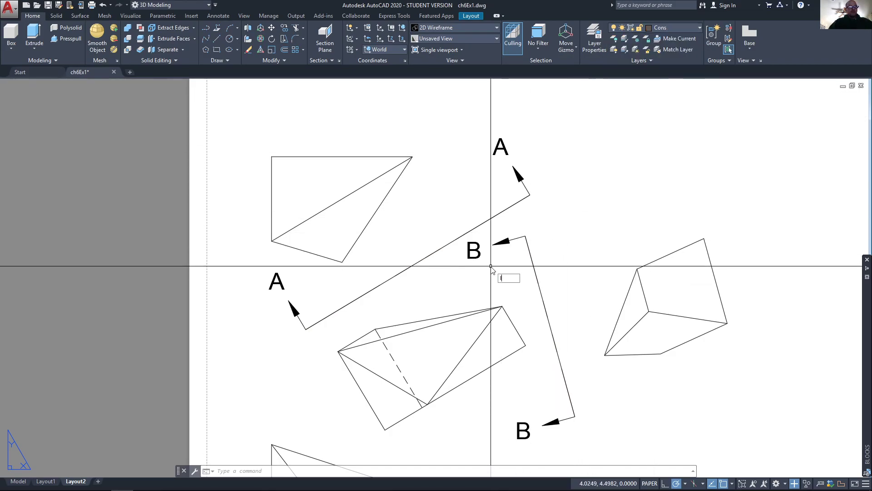
{"action": "key", "text": "Return"}
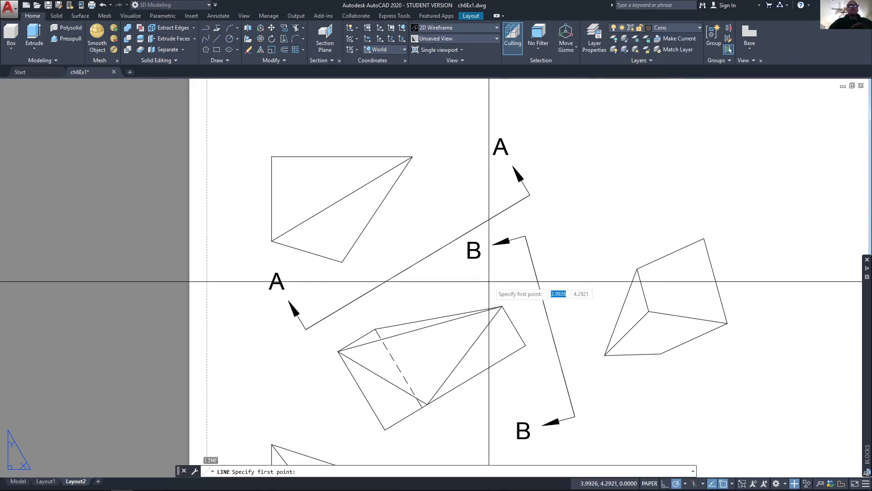
{"action": "left_click", "coordinate": [503, 306]}
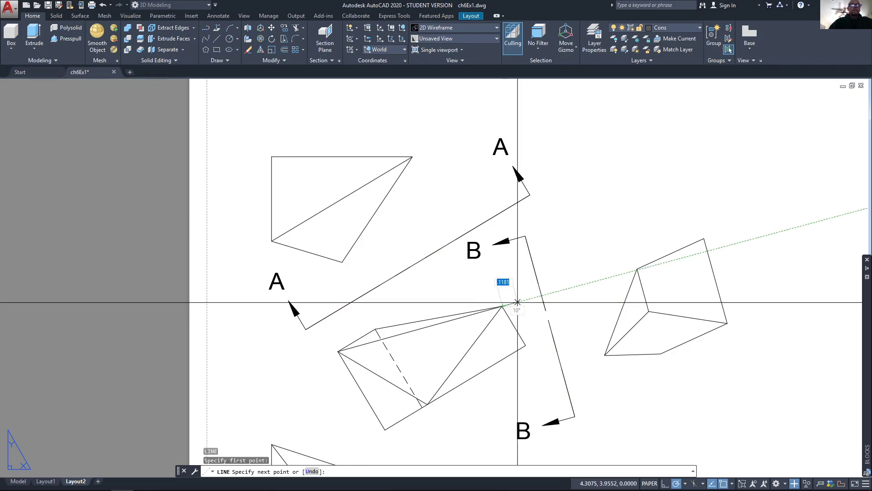
{"action": "left_click", "coordinate": [541, 295]}
{"action": "key", "text": "Return"}
Lengthen the construction line through section view B and check its alignment with the view's upper-left corner
{"action": "left_click", "coordinate": [541, 295]}
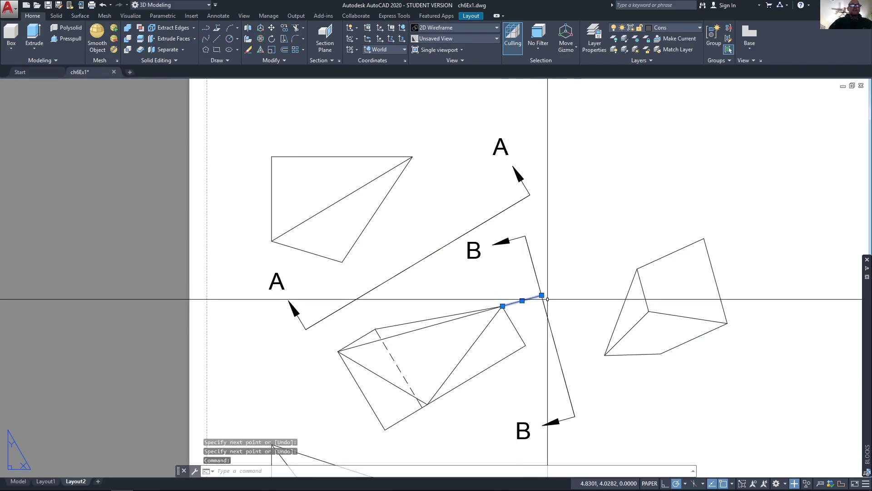
{"action": "left_click", "coordinate": [566, 322]}
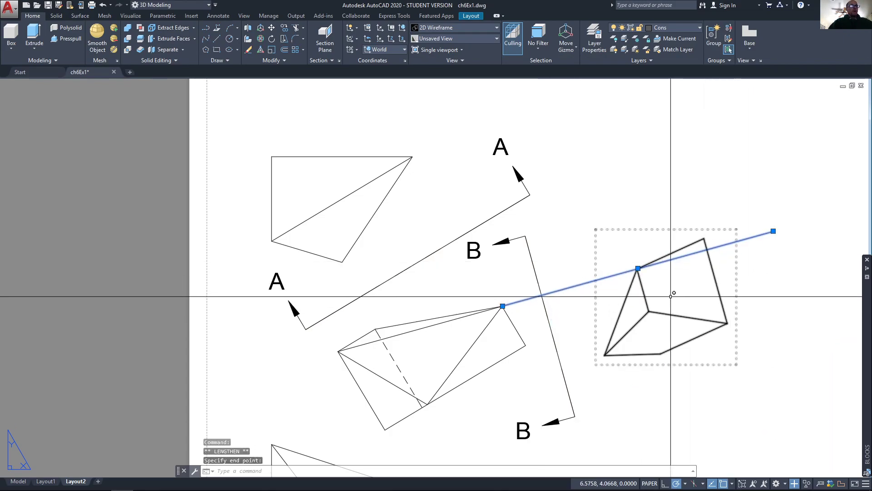
{"action": "key", "text": "Escape"}
{"action": "scroll", "coordinate": [648, 275], "scroll_direction": "up", "scroll_amount": 5}
{"action": "scroll", "coordinate": [590, 214], "scroll_direction": "down", "scroll_amount": 6}
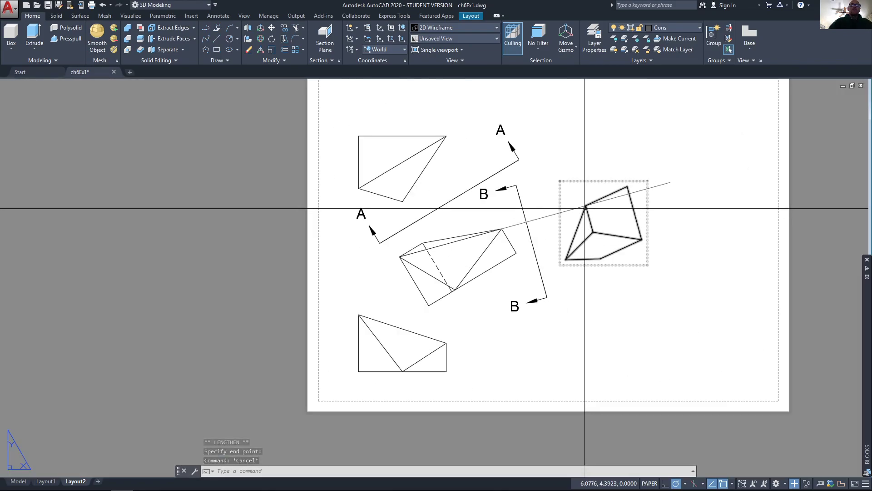
{"action": "scroll", "coordinate": [591, 213], "scroll_direction": "up", "scroll_amount": 6}
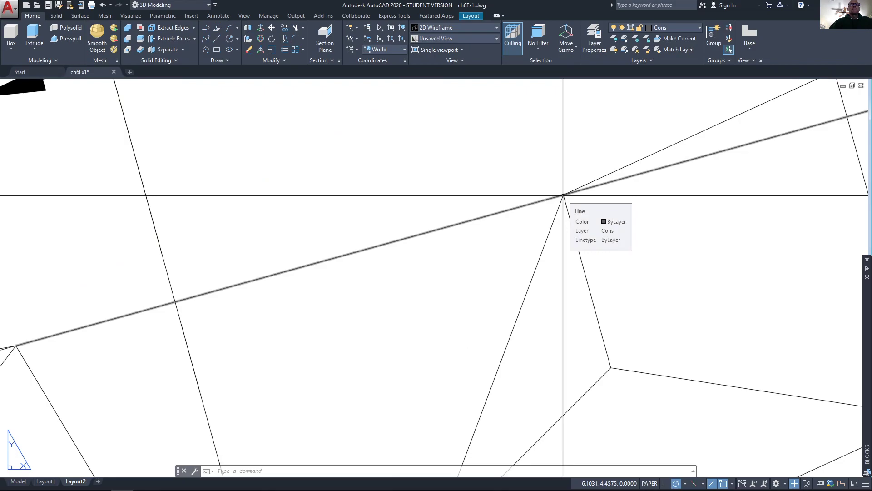
{"action": "scroll", "coordinate": [563, 196], "scroll_direction": "down", "scroll_amount": 6}
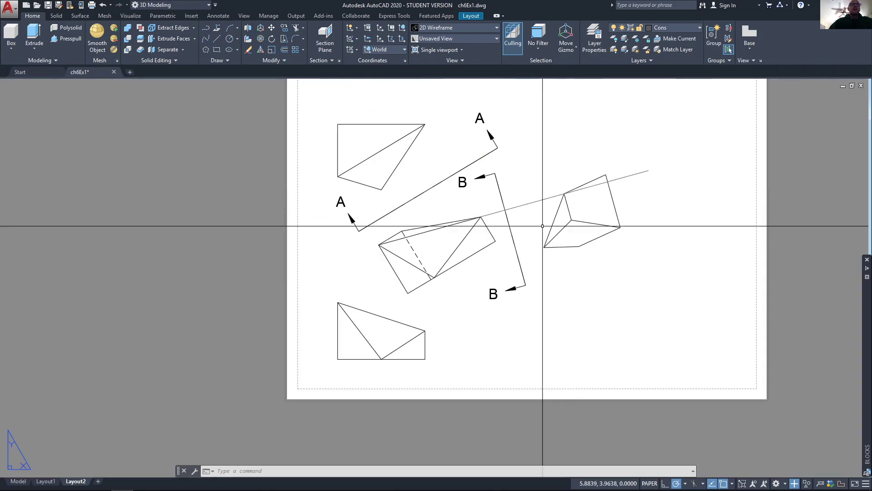
Draw a second construction line from the vertex on section view A's lower edge perpendicular to cutting line B-B
{"action": "key", "text": "Return"}
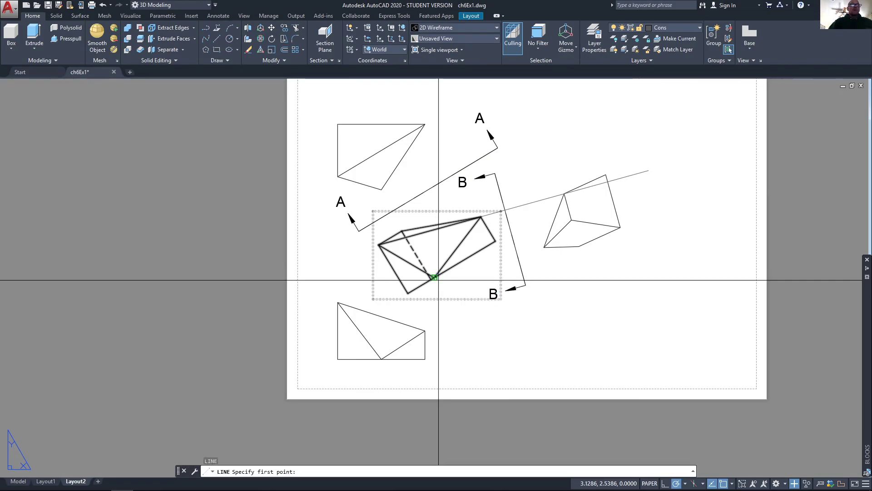
{"action": "scroll", "coordinate": [433, 274], "scroll_direction": "up", "scroll_amount": 5}
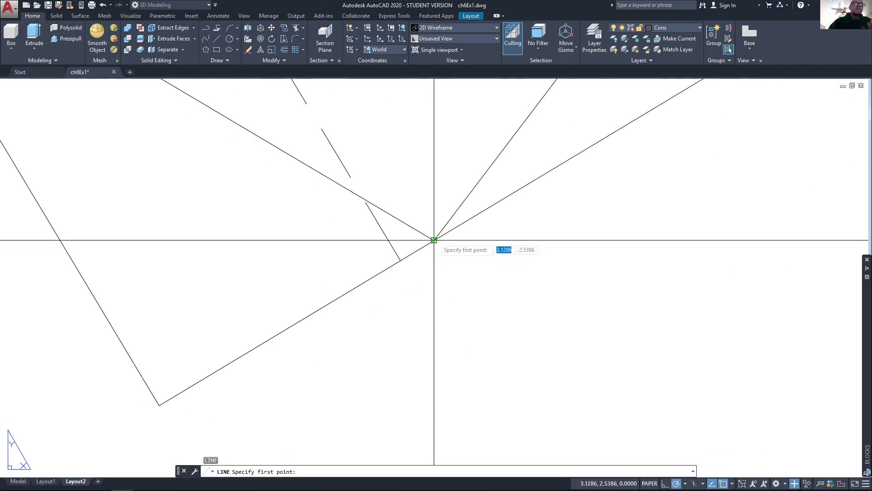
{"action": "left_click", "coordinate": [433, 240]}
{"action": "scroll", "coordinate": [439, 241], "scroll_direction": "down", "scroll_amount": 5}
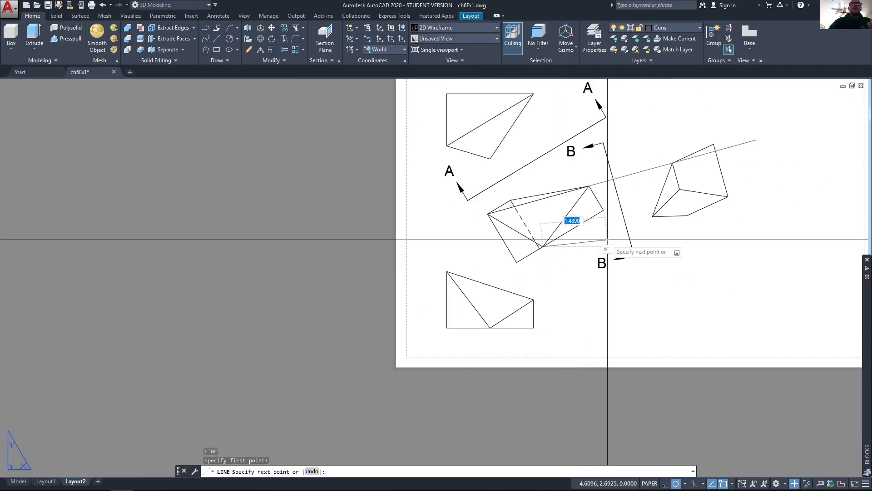
{"action": "left_click", "coordinate": [617, 226]}
{"action": "key", "text": "Return"}
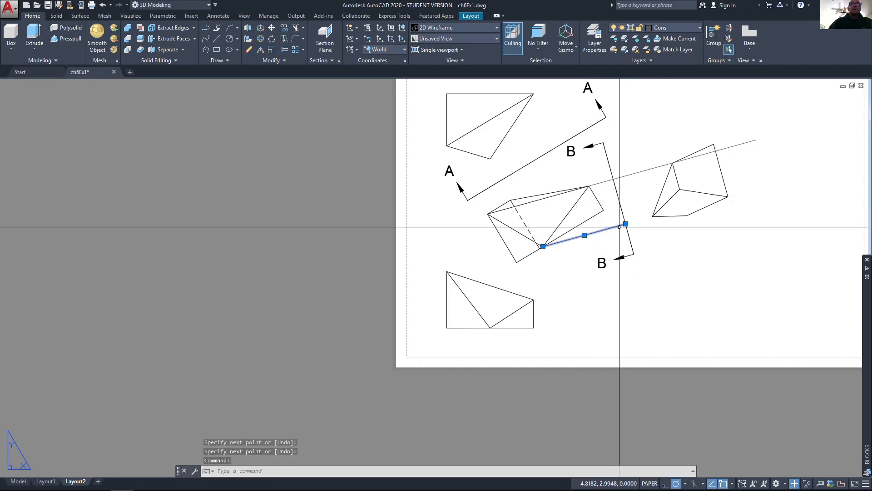
Lengthen the second construction line past section view B and check its alignment with the view's corners
{"action": "left_click", "coordinate": [663, 249]}
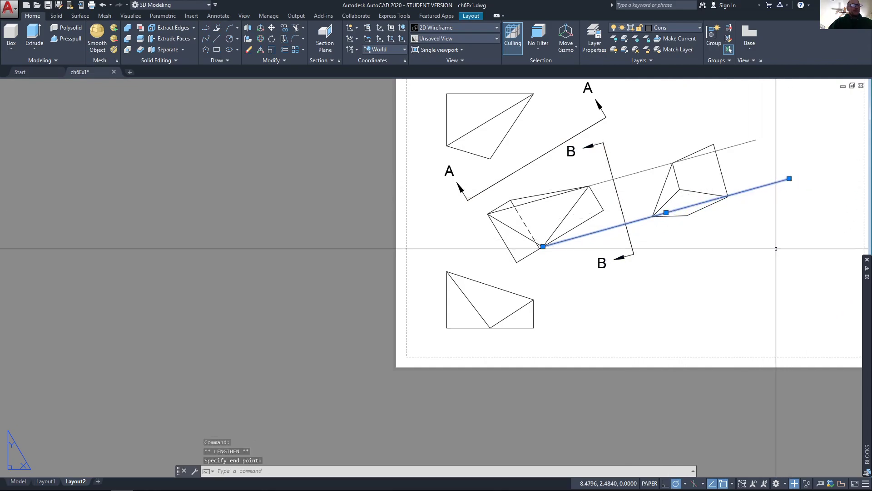
{"action": "scroll", "coordinate": [708, 195], "scroll_direction": "up", "scroll_amount": 5}
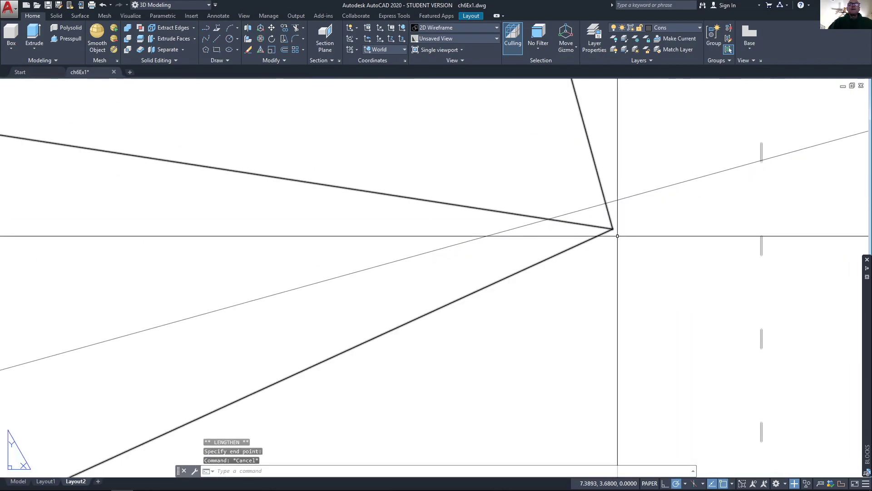
{"action": "scroll", "coordinate": [336, 299], "scroll_direction": "down", "scroll_amount": 5}
{"action": "middle_click_drag", "start_coordinate": [127, 352], "coordinate": [679, 253]}
{"action": "scroll", "coordinate": [444, 308], "scroll_direction": "up", "scroll_amount": 10}
{"action": "scroll", "coordinate": [572, 313], "scroll_direction": "down", "scroll_amount": 8}
{"action": "scroll", "coordinate": [572, 313], "scroll_direction": "down", "scroll_amount": 6}
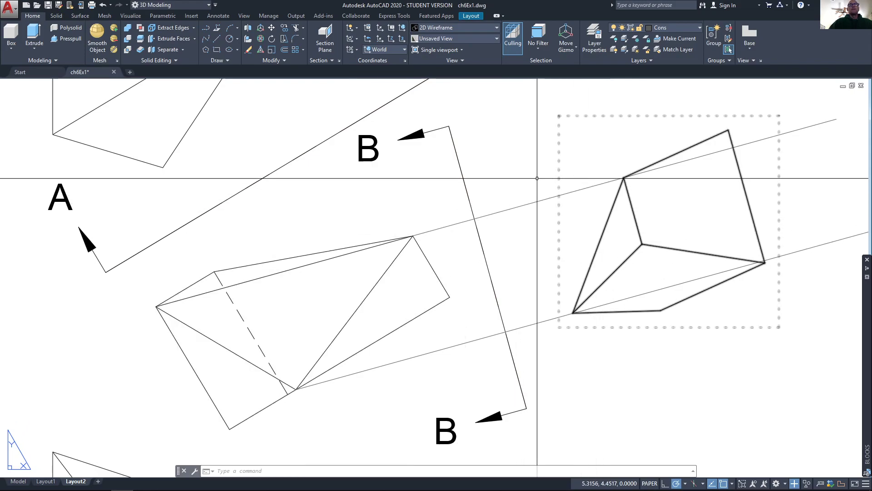
Make the Phantom layer current again
{"action": "left_click", "coordinate": [677, 29]}
{"action": "left_click", "coordinate": [668, 192]}
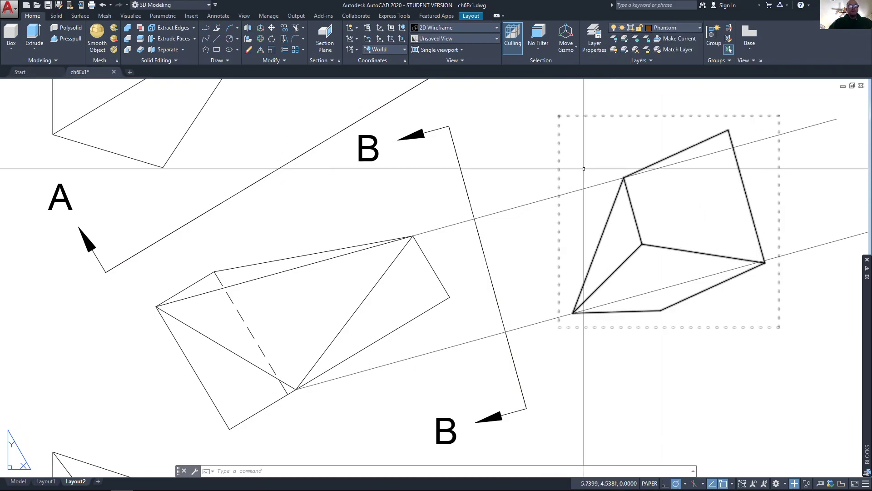
Draw a phantom line along section view B's left edge, from its upper-left vertex to its lower-left vertex
{"action": "key", "text": "Return"}
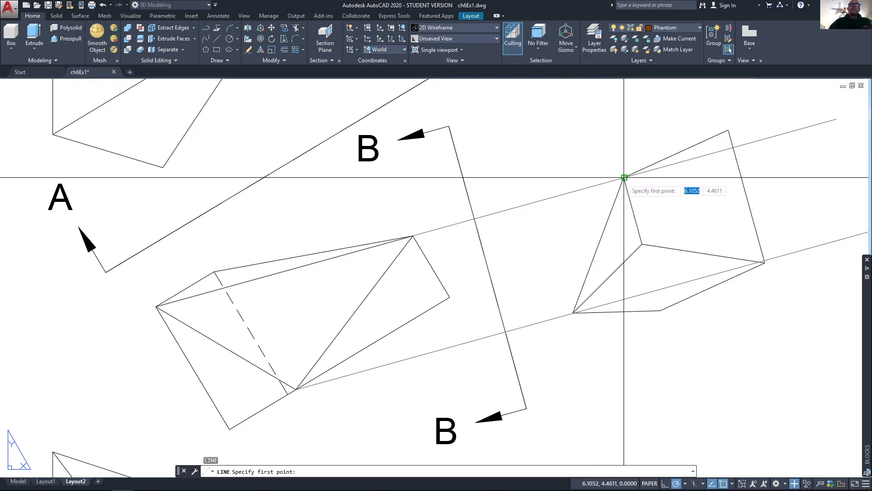
{"action": "left_click", "coordinate": [624, 177]}
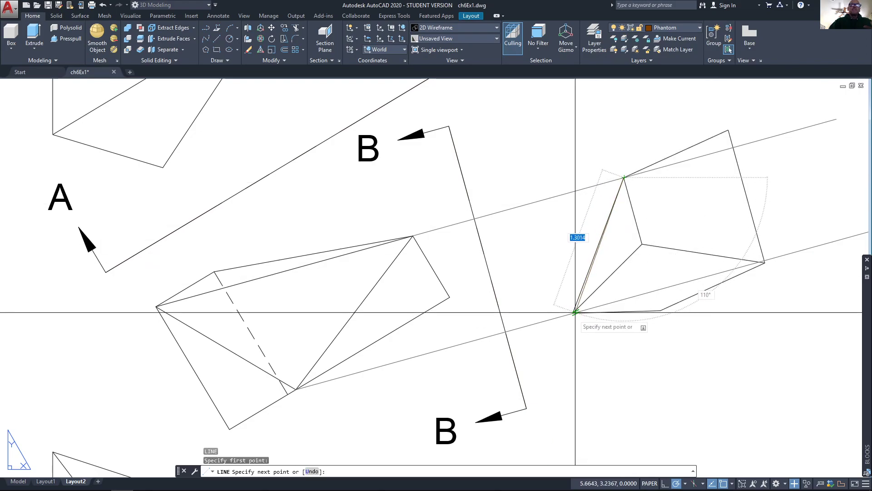
{"action": "scroll", "coordinate": [575, 312], "scroll_direction": "up", "scroll_amount": 4}
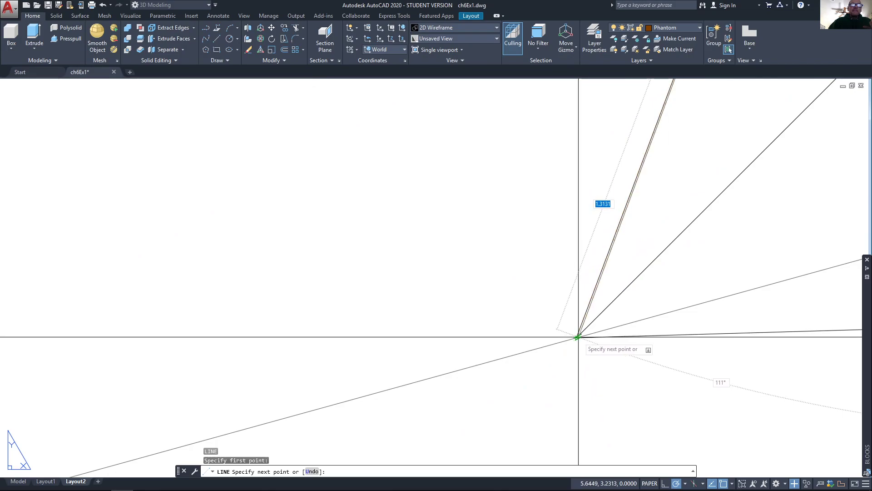
{"action": "scroll", "coordinate": [577, 337], "scroll_direction": "up", "scroll_amount": 8}
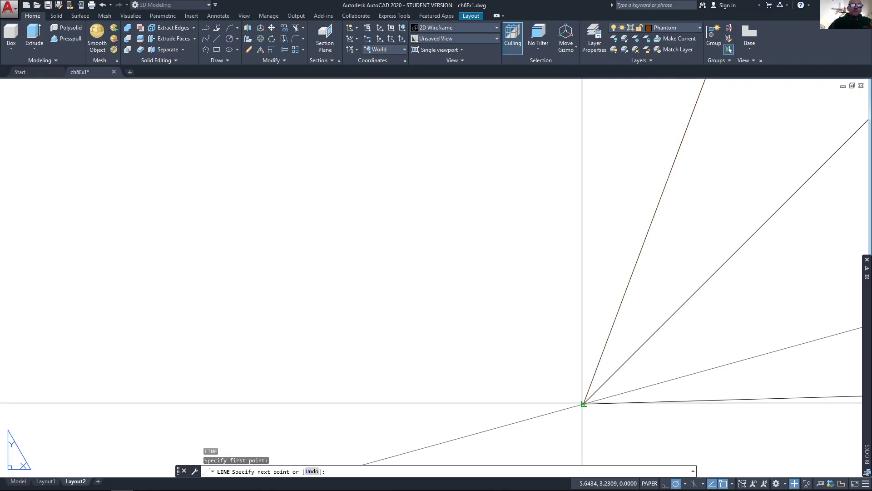
{"action": "scroll", "coordinate": [583, 403], "scroll_direction": "down", "scroll_amount": 5}
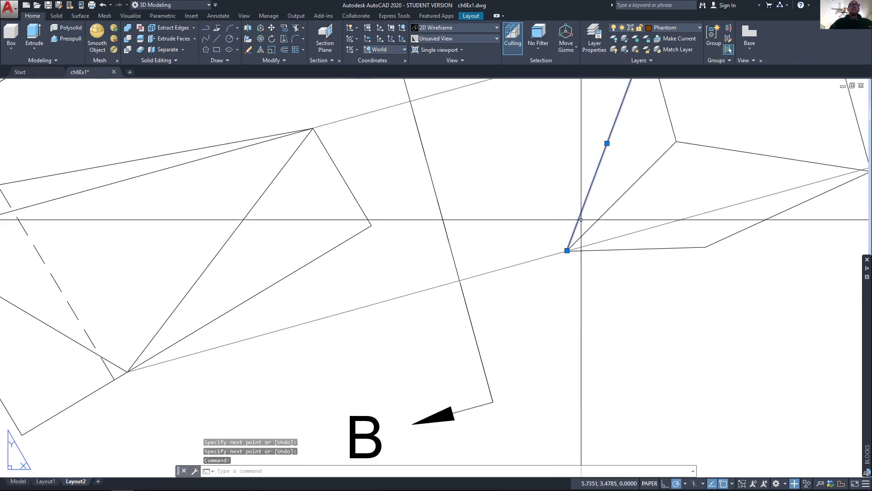
Move the phantom line off the view's edge, lengthen its lower end, and place it to the right of section view B
{"action": "scroll", "coordinate": [583, 207], "scroll_direction": "down", "scroll_amount": 4}
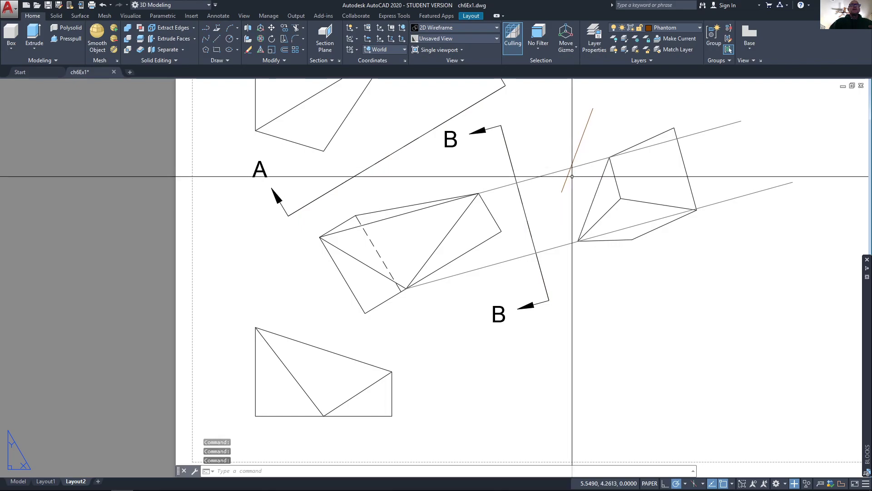
{"action": "left_click", "coordinate": [565, 182]}
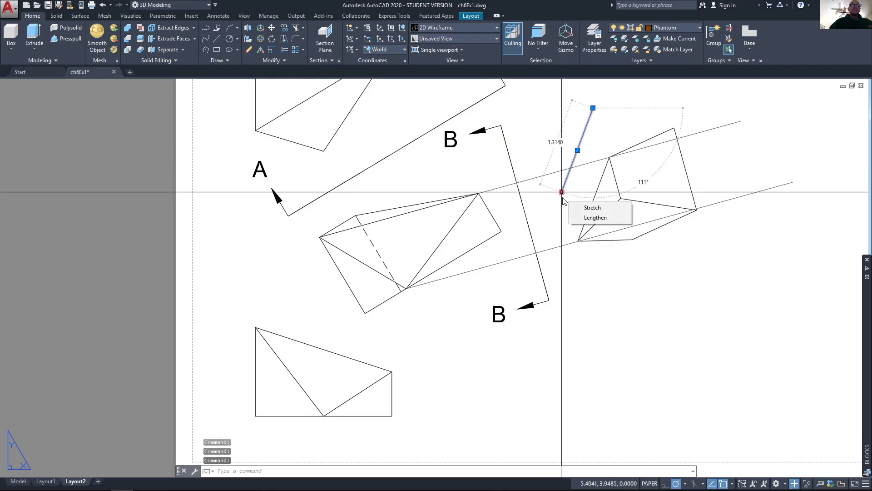
{"action": "left_click", "coordinate": [574, 218]}
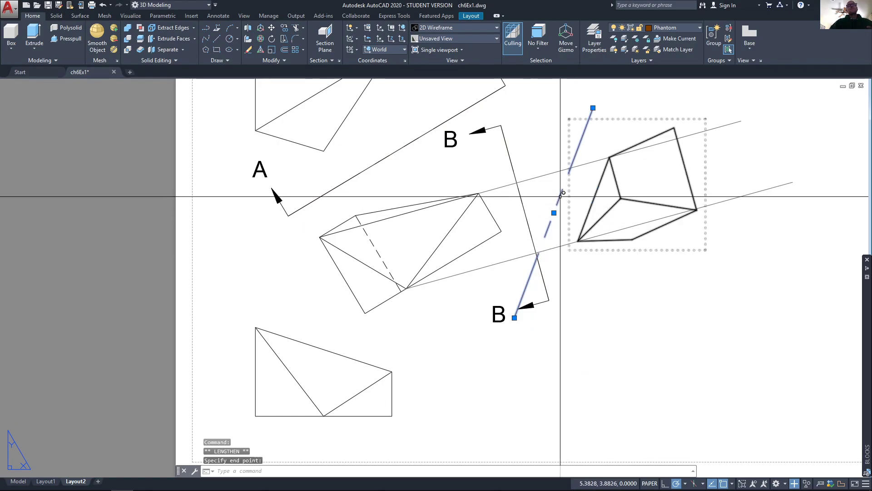
{"action": "left_click_drag", "start_coordinate": [560, 196], "coordinate": [732, 202]}
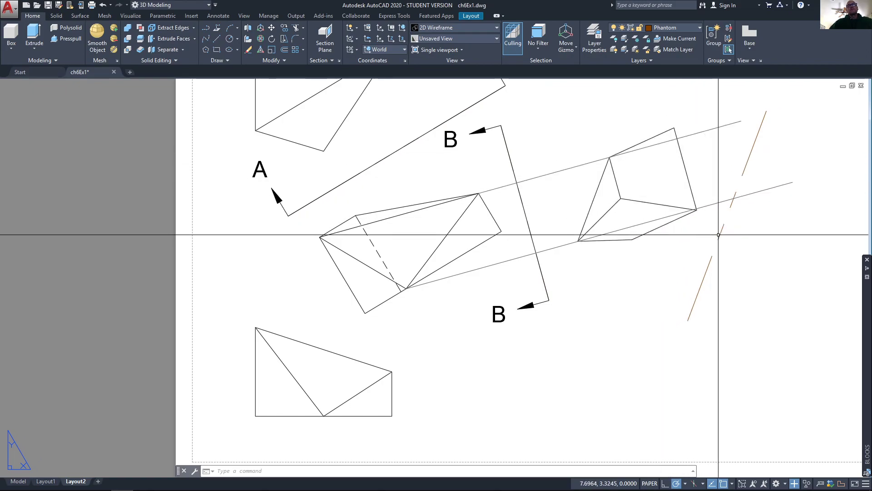
Create section view C from section view B, cutting along the phantom line end to end, and place it beyond the line
{"action": "scroll", "coordinate": [551, 273], "scroll_direction": "down", "scroll_amount": 3}
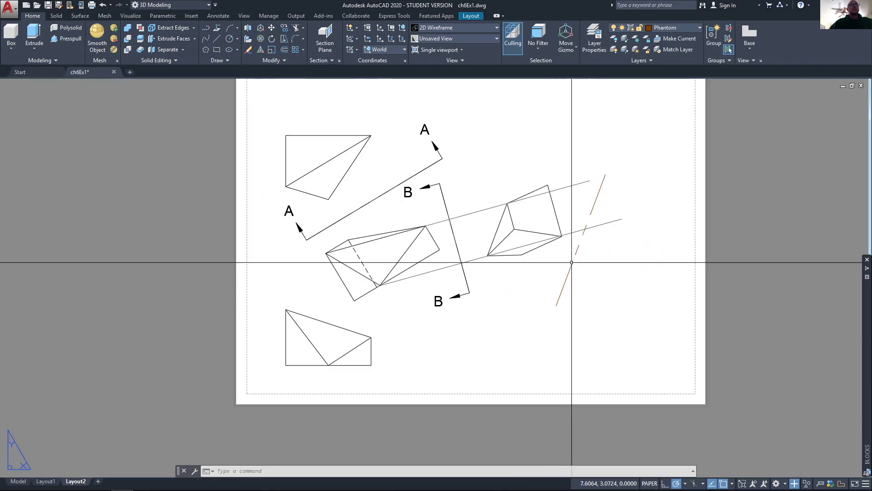
{"action": "left_click", "coordinate": [539, 236]}
{"action": "left_click", "coordinate": [46, 47]}
{"action": "left_click", "coordinate": [60, 63]}
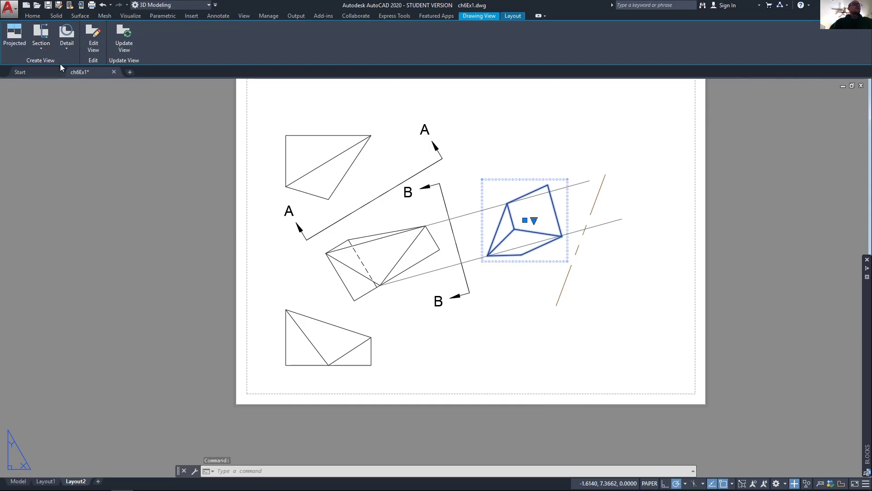
{"action": "left_click", "coordinate": [607, 173]}
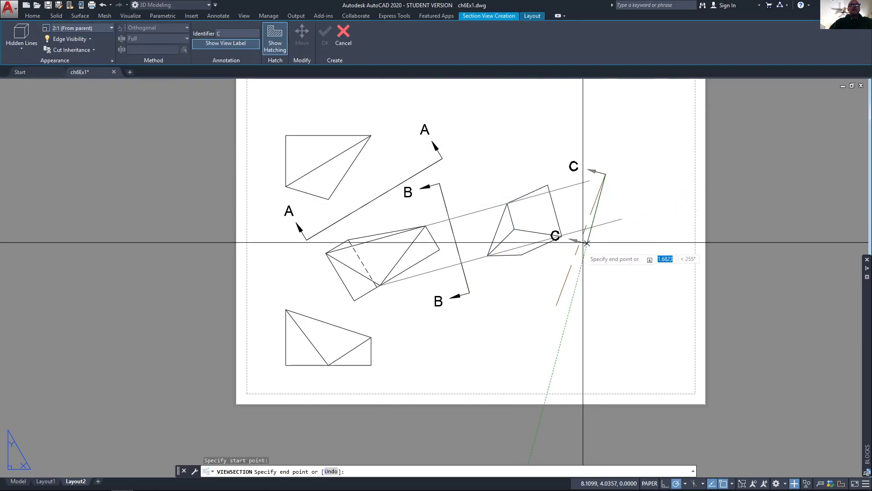
{"action": "left_click", "coordinate": [556, 305]}
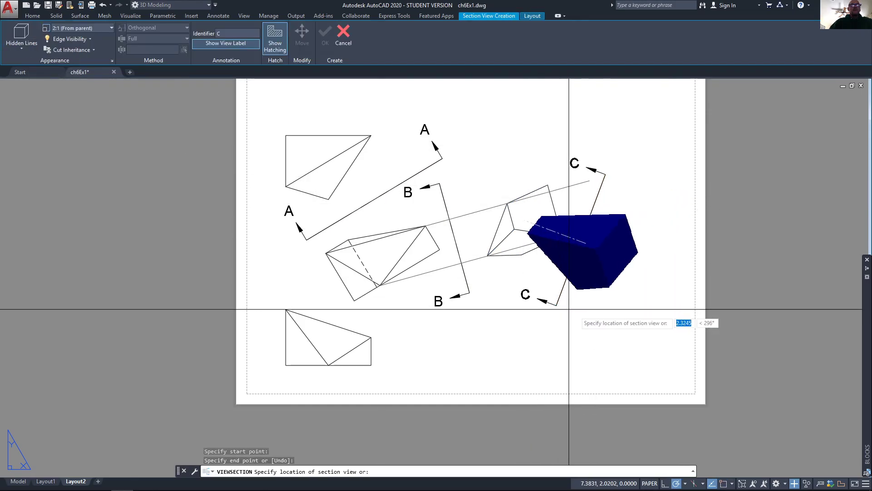
{"action": "left_click", "coordinate": [617, 324]}
Set section view C's hidden lines style to visible and hidden lines and finish the view
{"action": "left_click", "coordinate": [645, 349]}
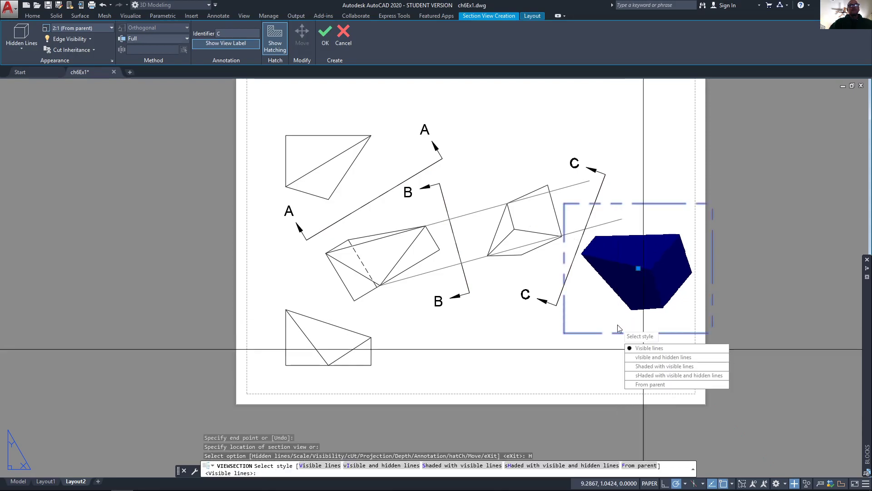
{"action": "left_click", "coordinate": [636, 356]}
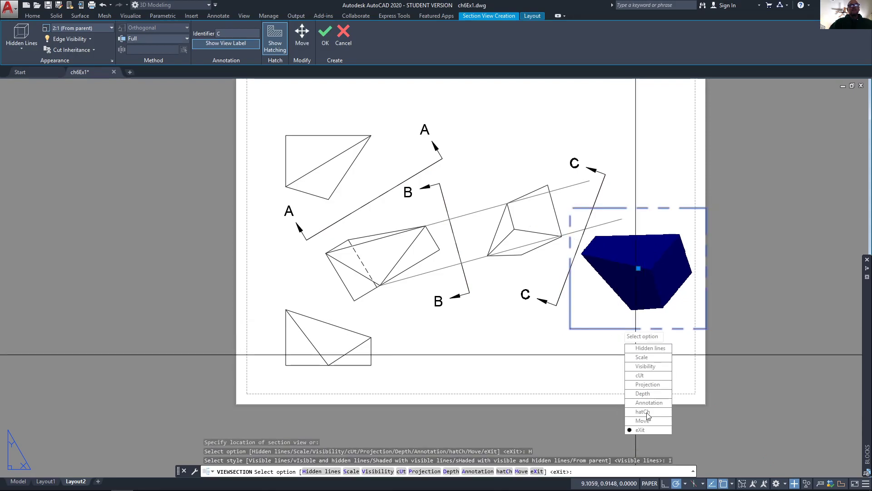
{"action": "left_click", "coordinate": [641, 430]}
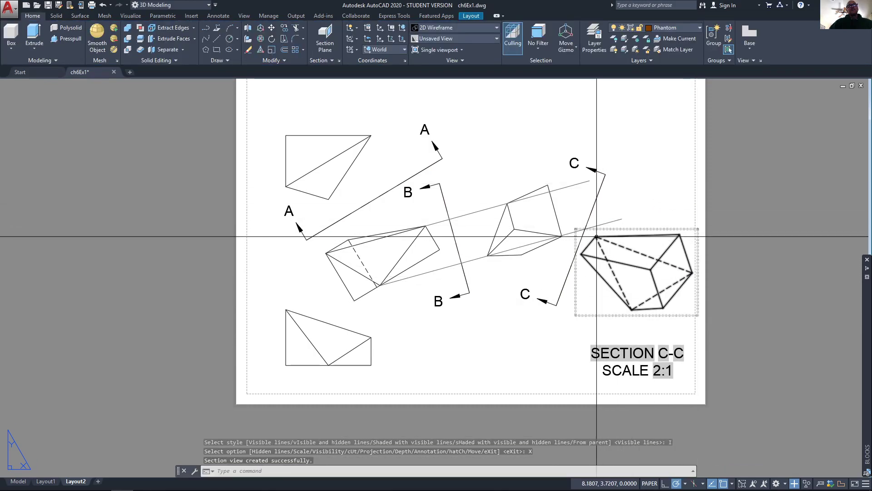
Delete the SECTION C-C, SCALE 2:1 label beneath the new section view
{"action": "left_click", "coordinate": [623, 354]}
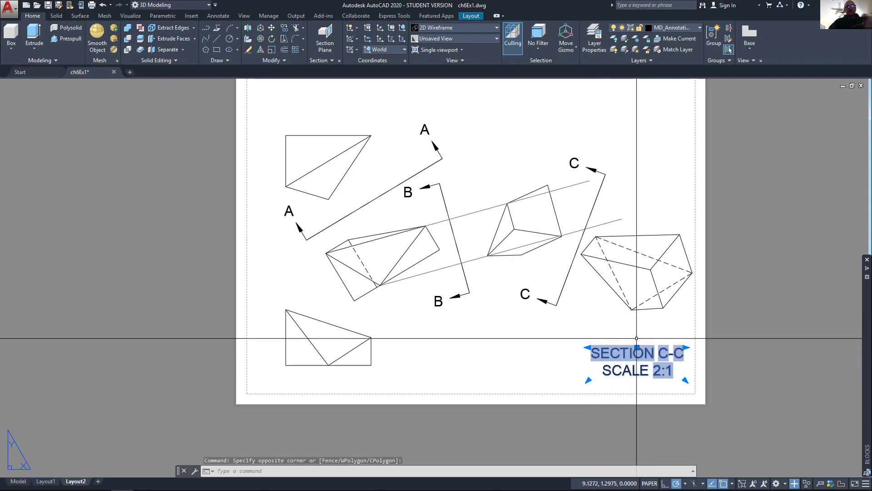
{"action": "key", "text": "Delete"}
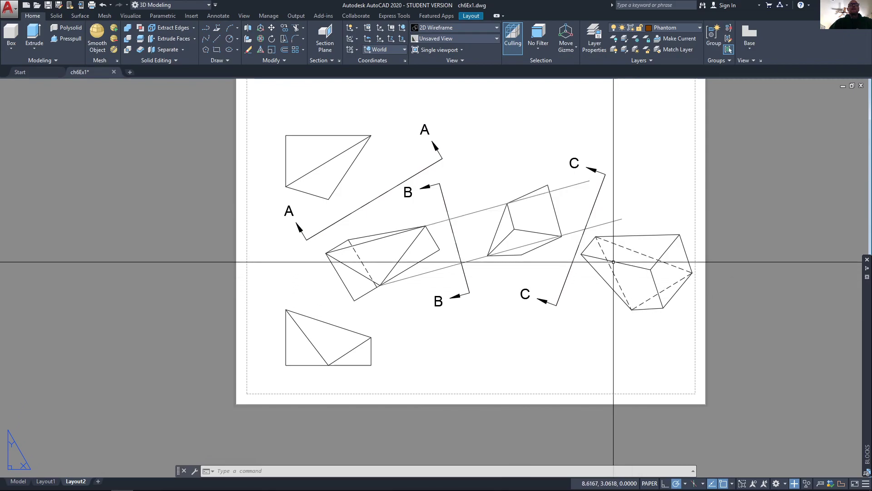
{"action": "mouse_move", "coordinate": [683, 280]}
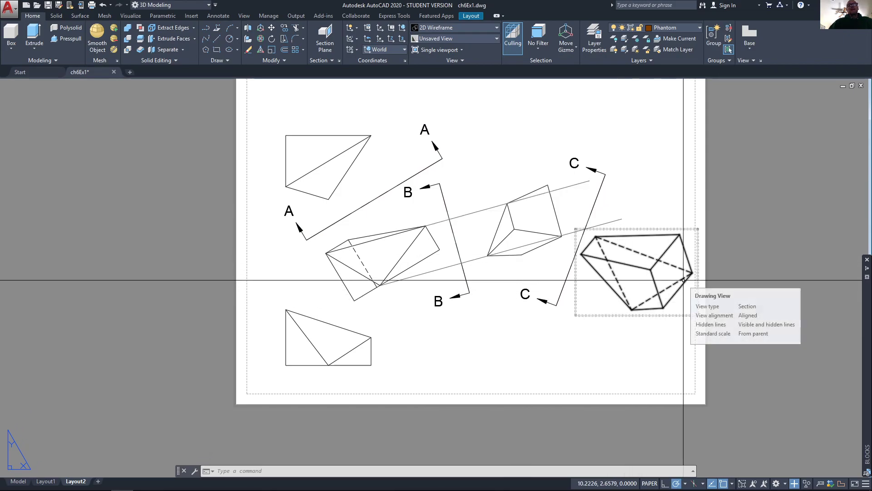